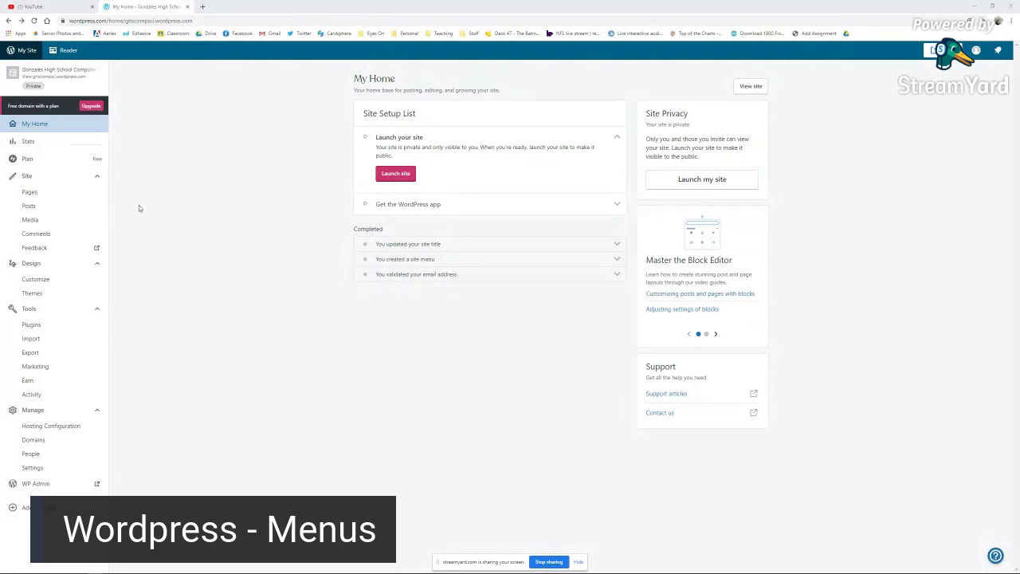
Open the site's Primary menu for editing in the customizer
click(36, 279)
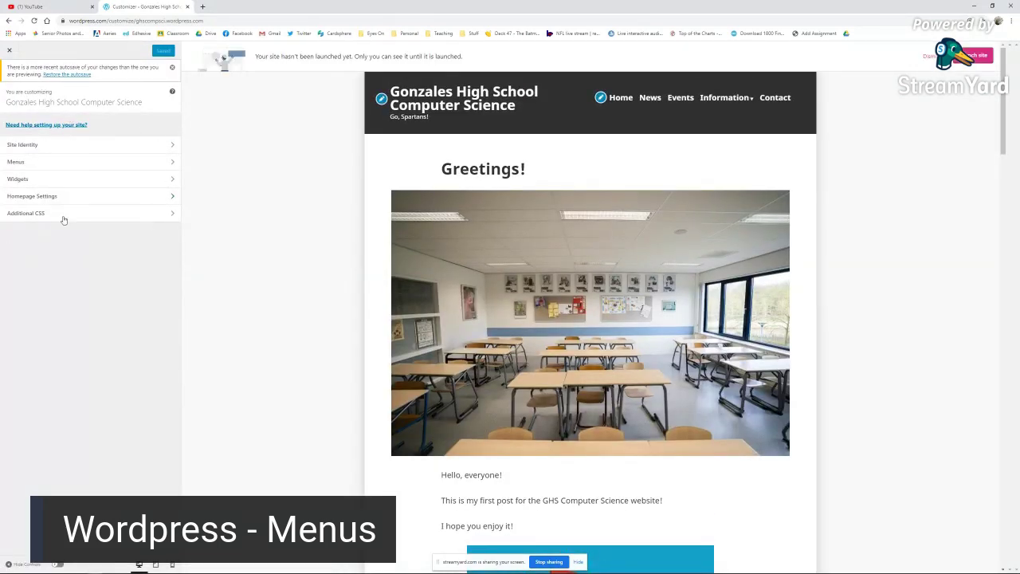
click(84, 161)
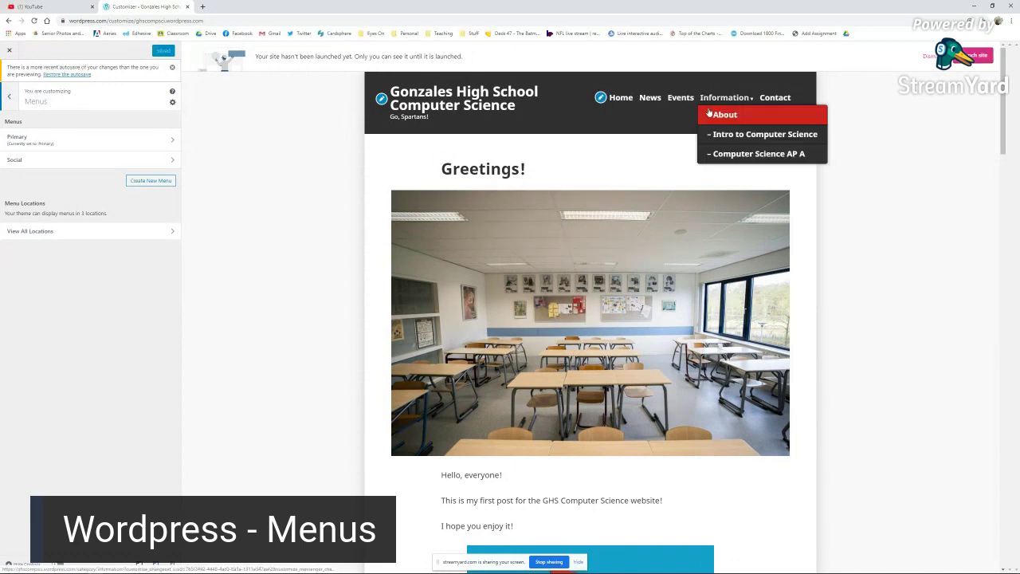
mouse_move(728, 99)
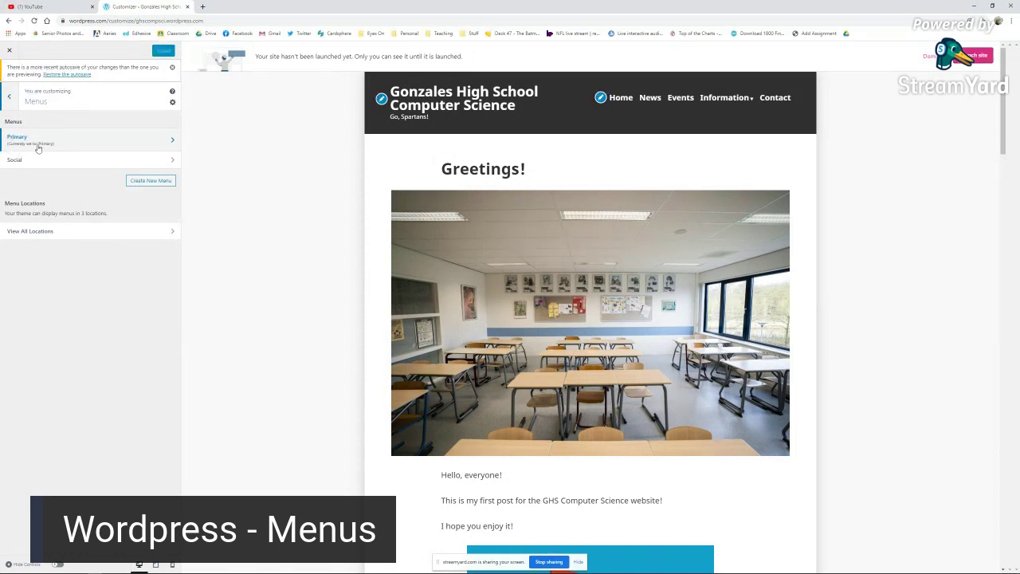
click(70, 141)
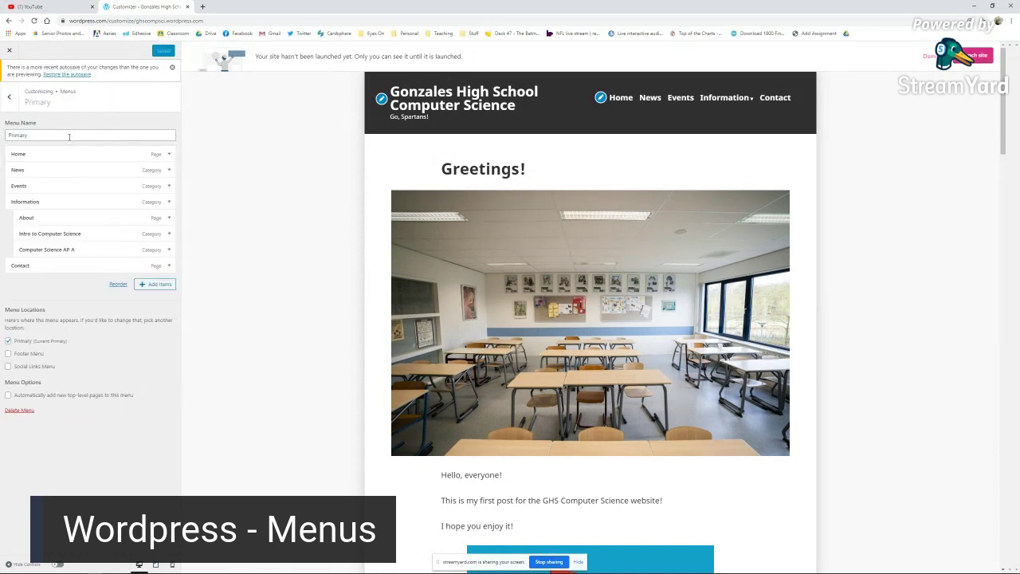
double_click(68, 137)
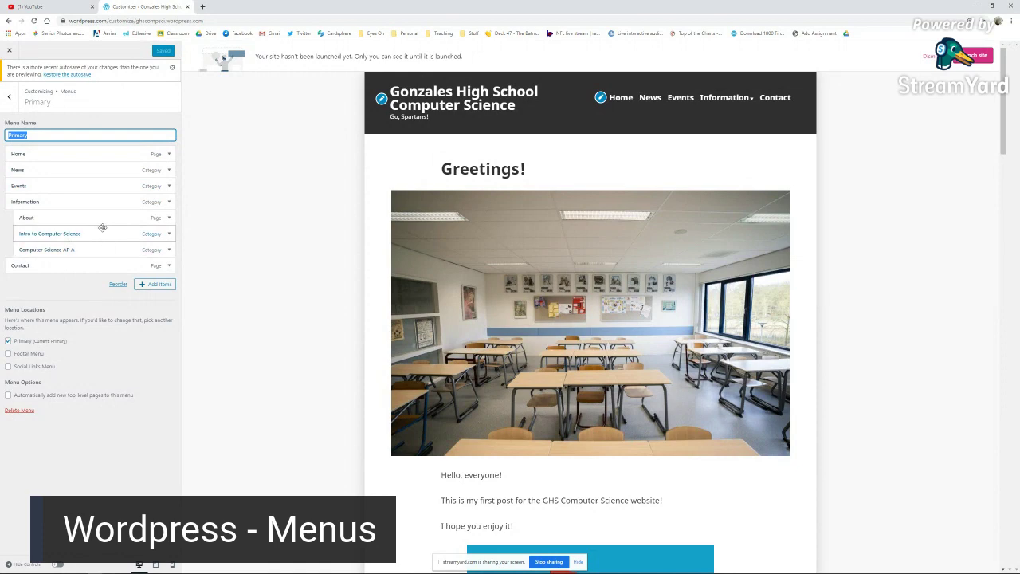
Remove the News, Events, Information, Intro to Computer Science and Computer Science AP A category items from the Primary menu
click(169, 171)
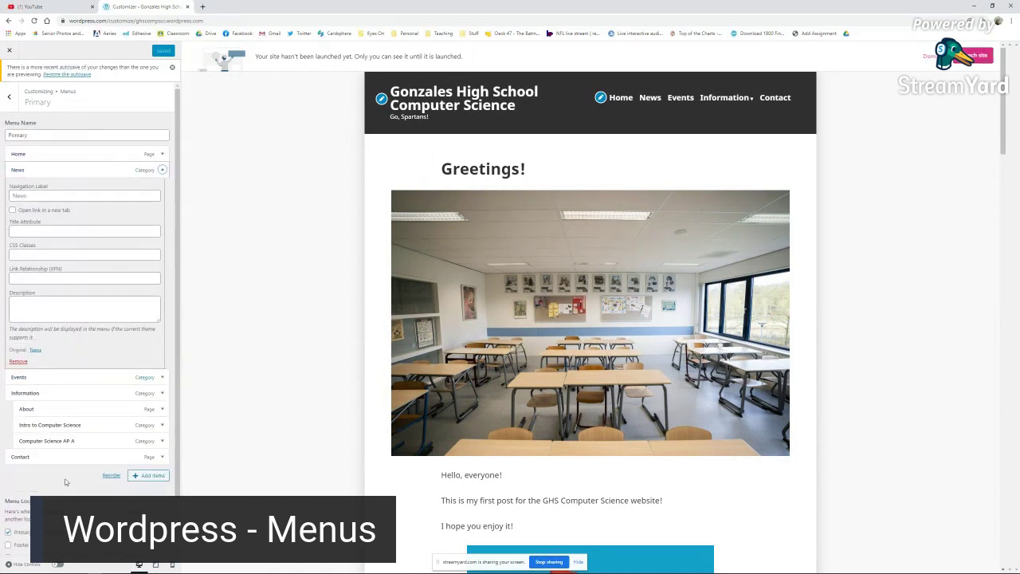
click(17, 361)
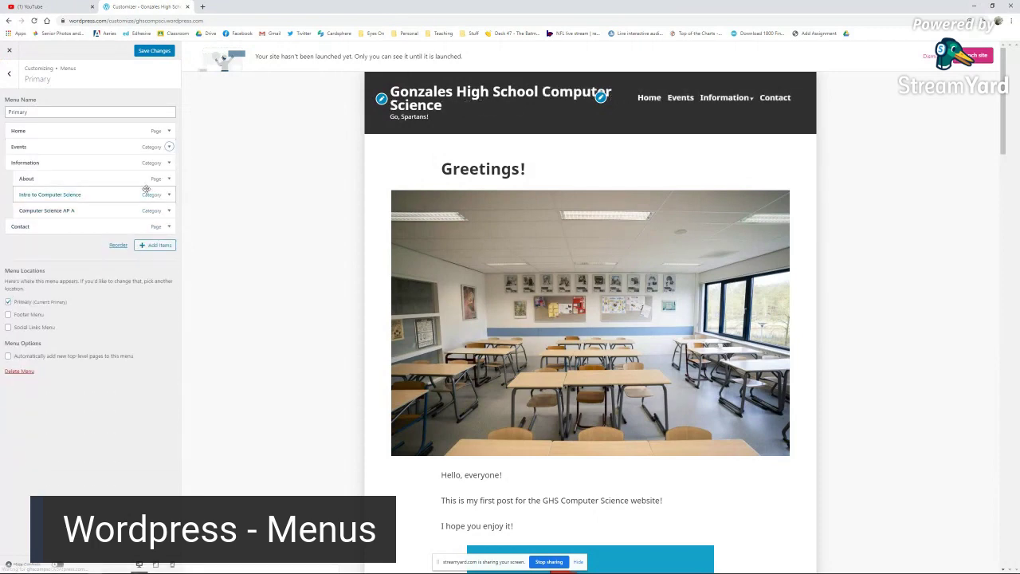
click(169, 147)
click(17, 341)
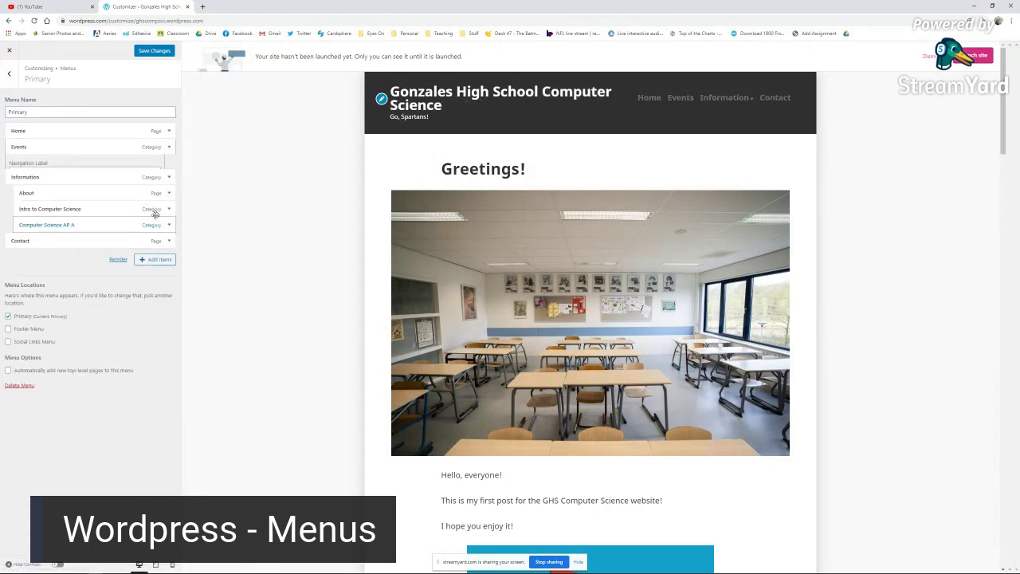
click(168, 148)
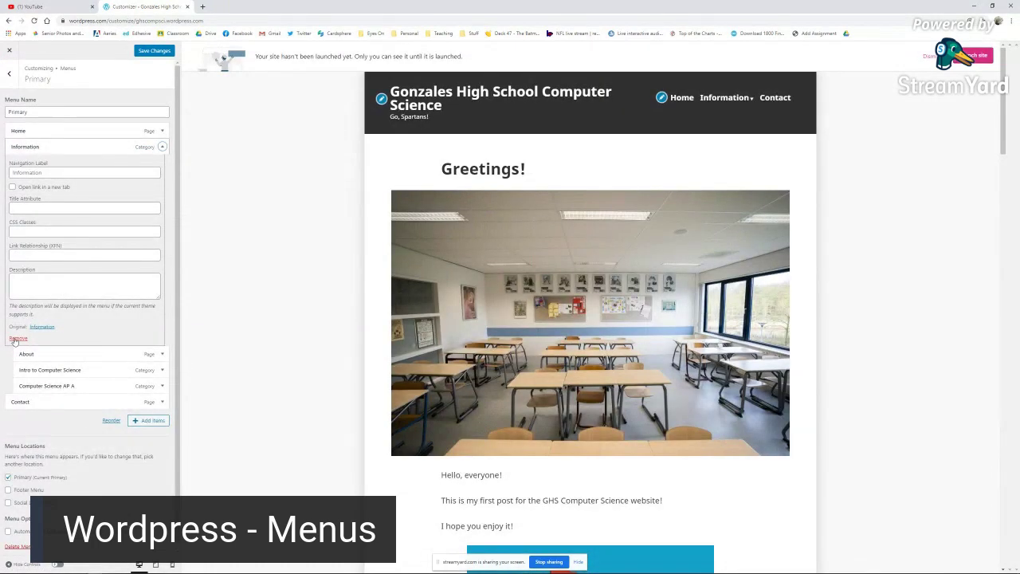
click(16, 338)
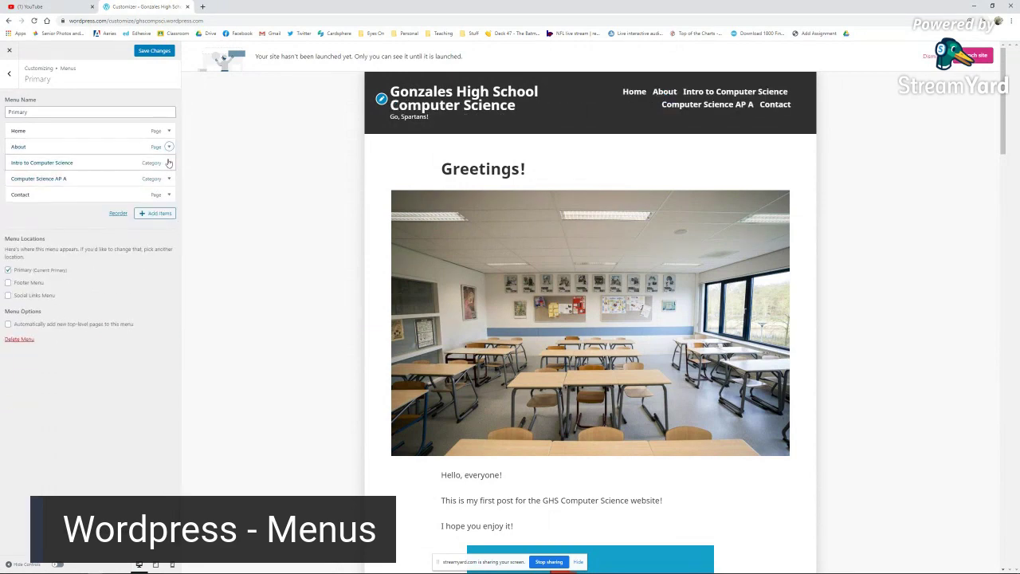
click(168, 162)
click(18, 354)
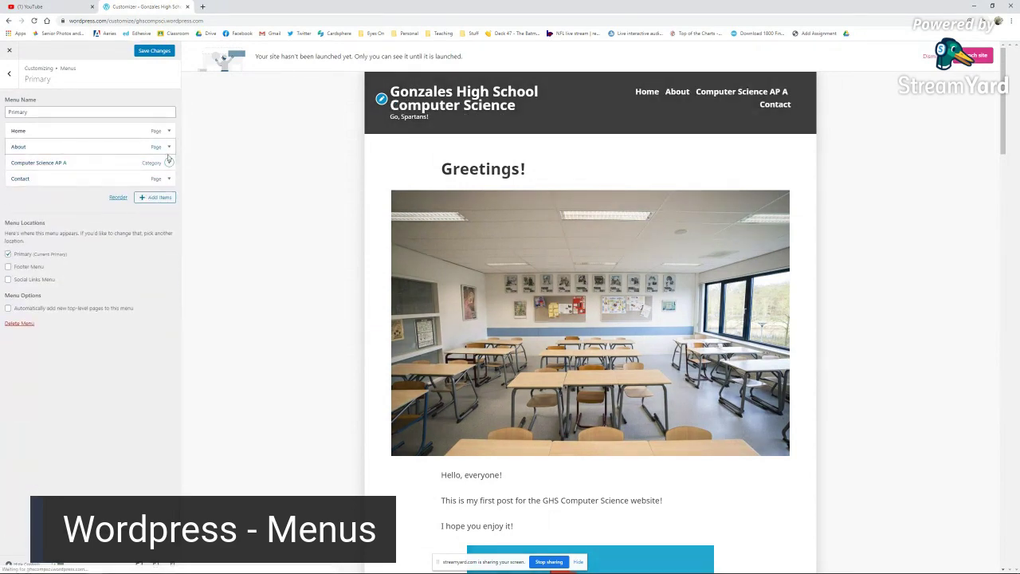
click(169, 162)
click(17, 356)
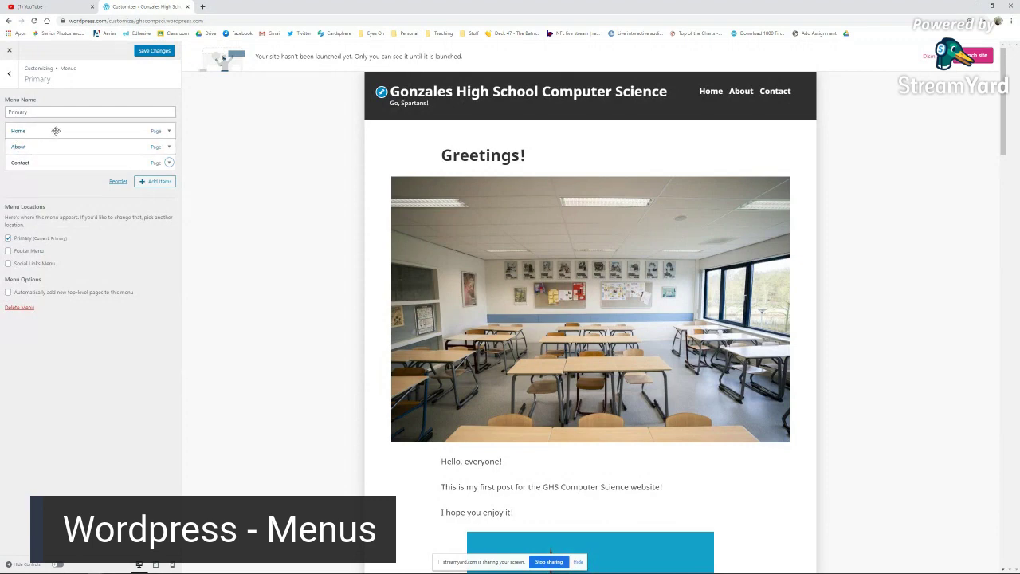
Inspect the Home menu item's settings and preview the Home and About pages
click(169, 132)
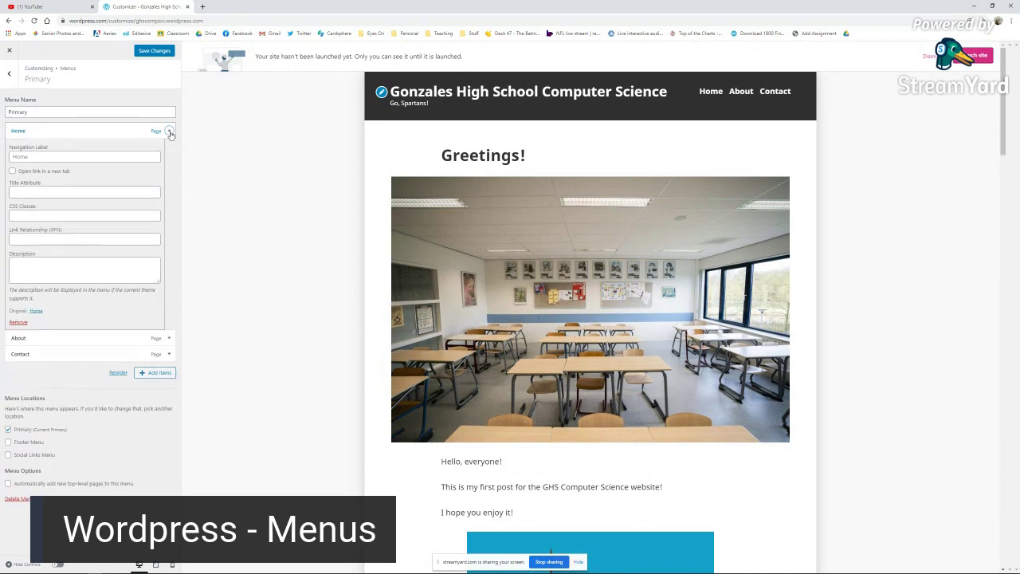
click(711, 91)
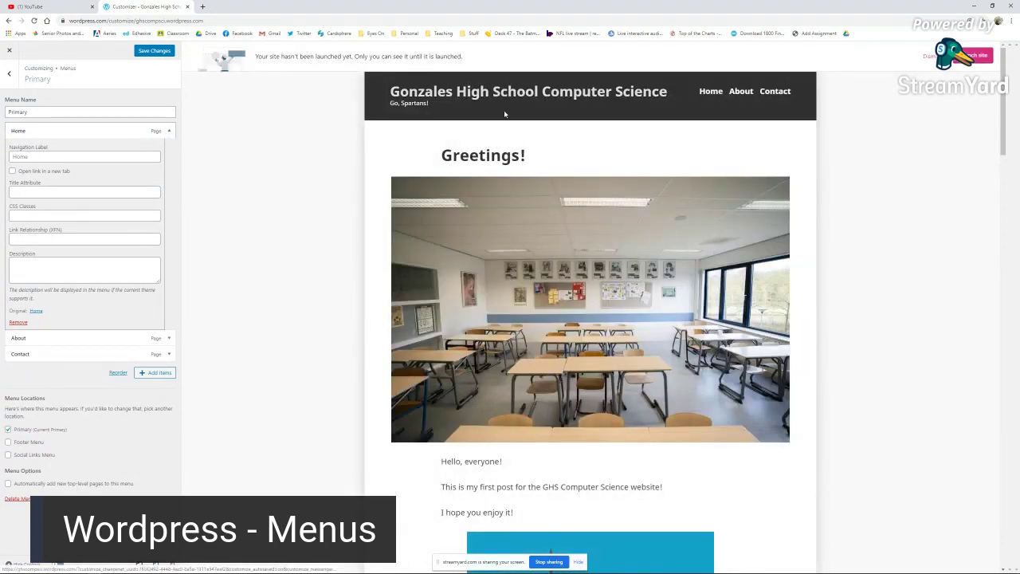
click(168, 131)
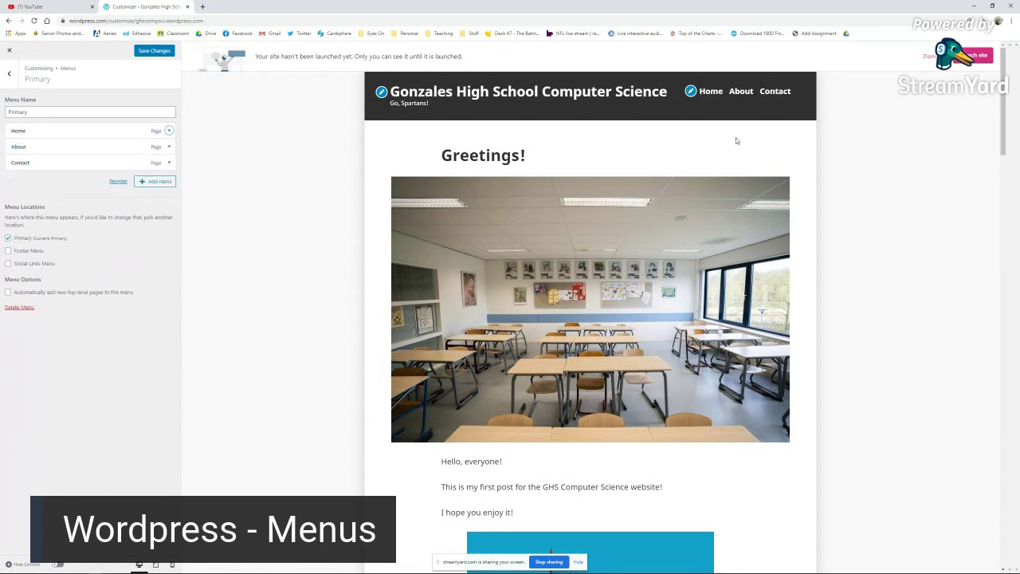
click(740, 92)
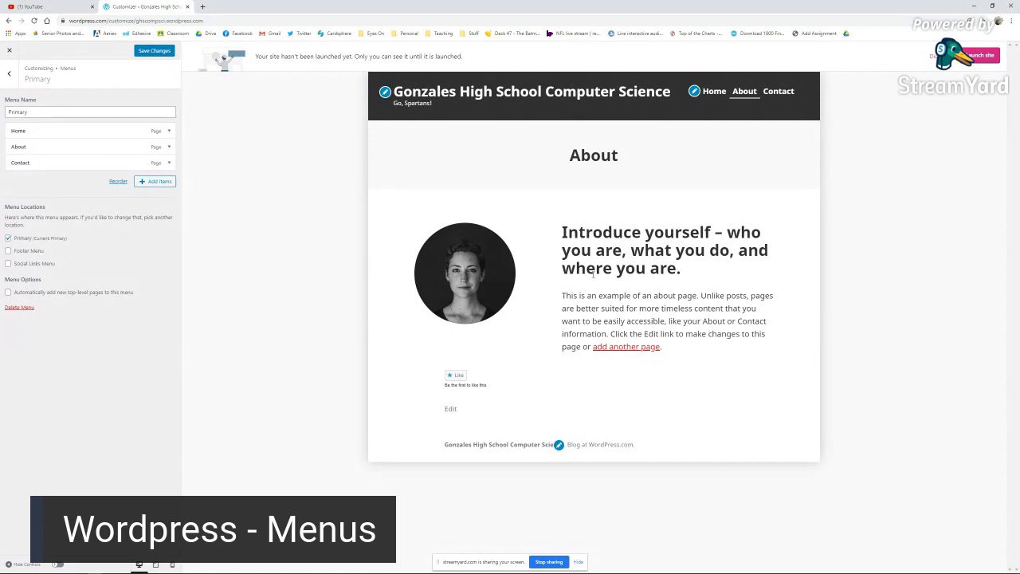
Inspect the Contact menu item's settings and examine the contact details and message form on the previewed Contact page
click(67, 163)
click(778, 92)
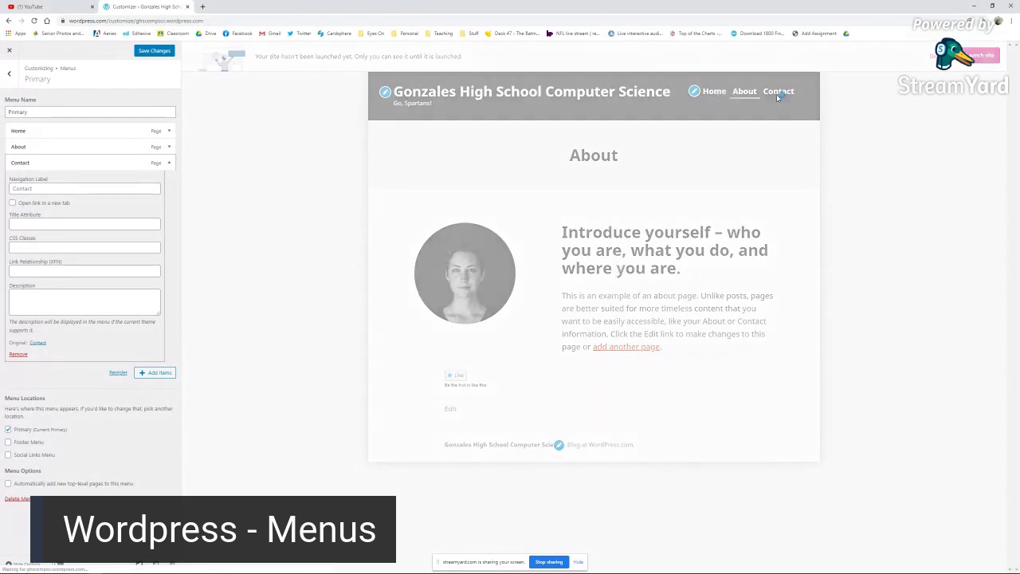
scroll(742, 238, down, 1)
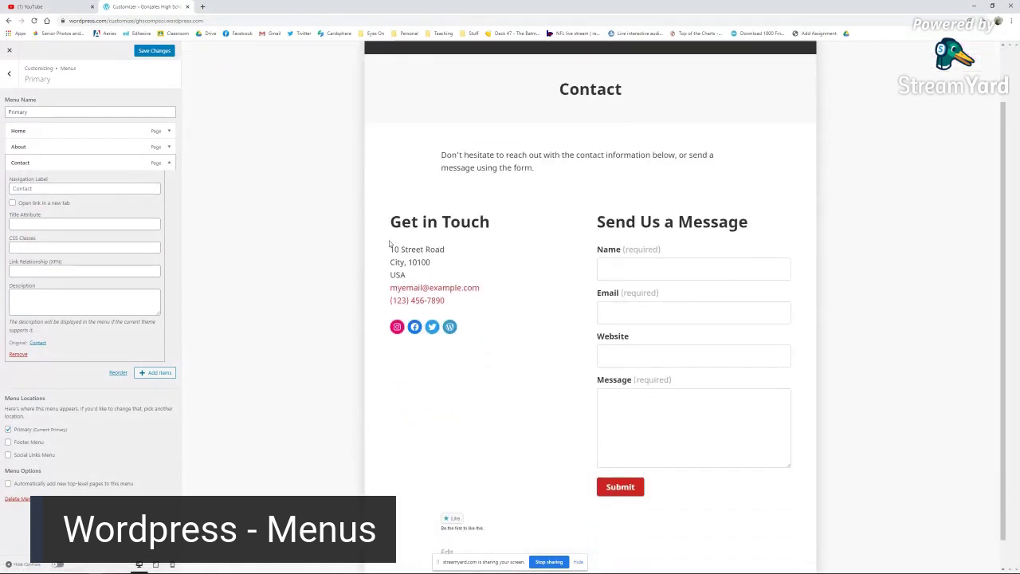
drag(391, 222, 527, 333)
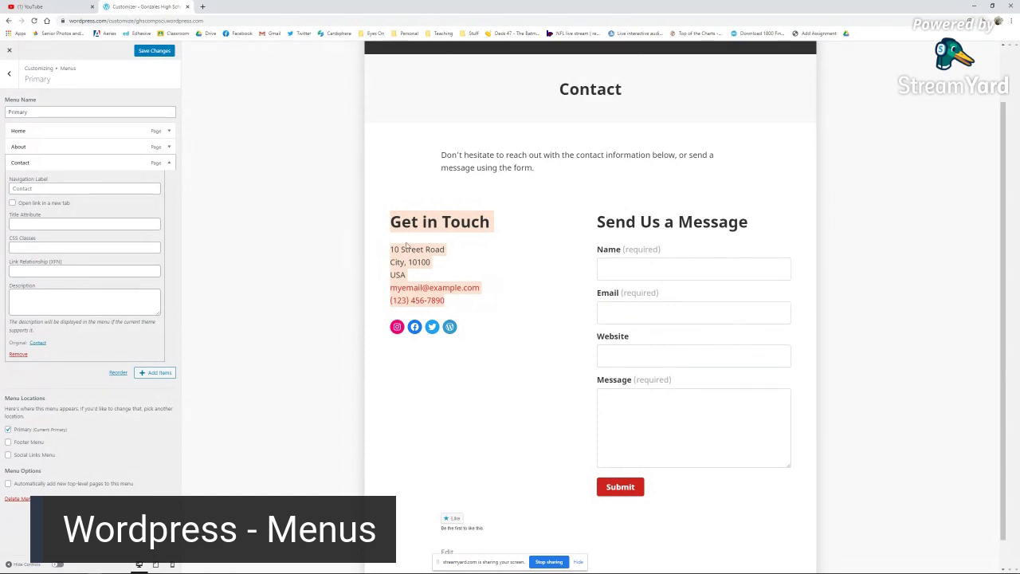
click(451, 250)
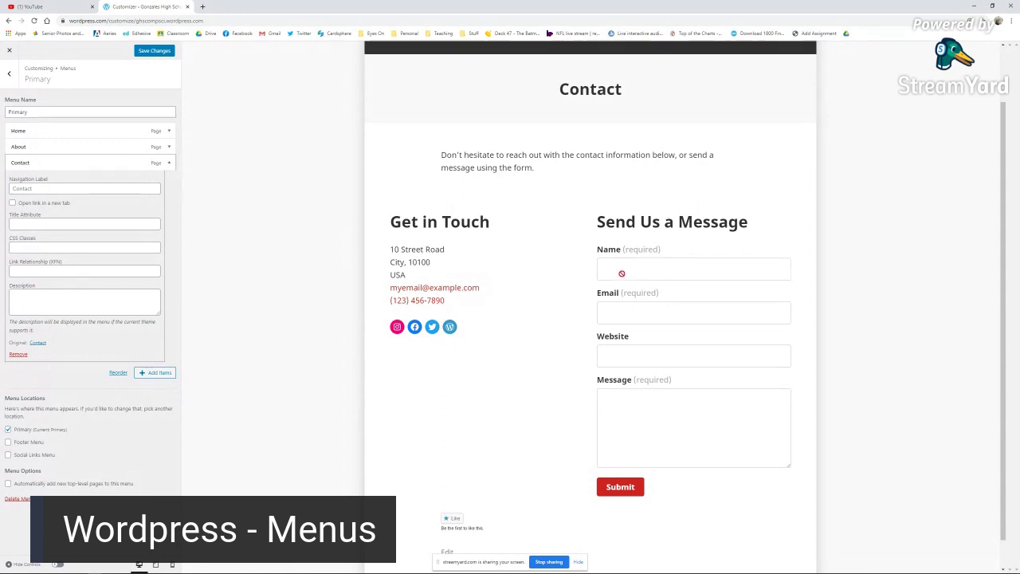
scroll(696, 303, down, 1)
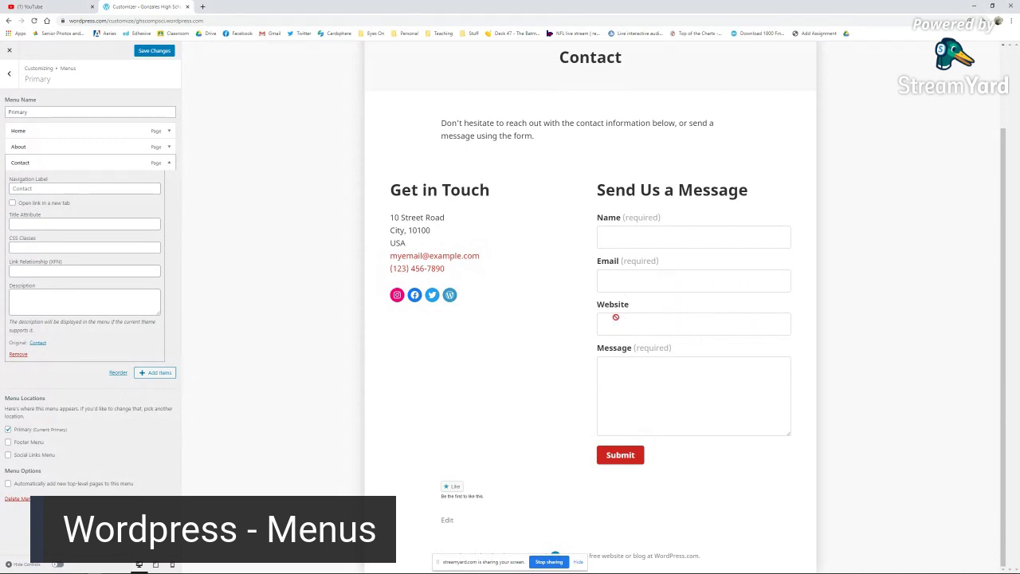
Fill the contact form's message with "Hello, I would like more information about your recipes!" and collapse the Contact item's settings
click(614, 372)
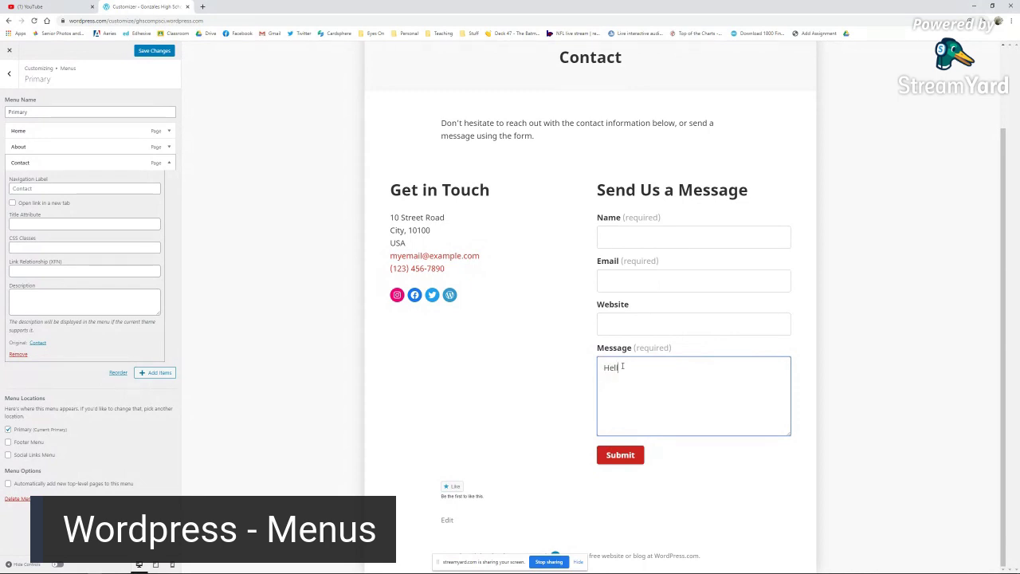
text(Hello, I would like more information about)
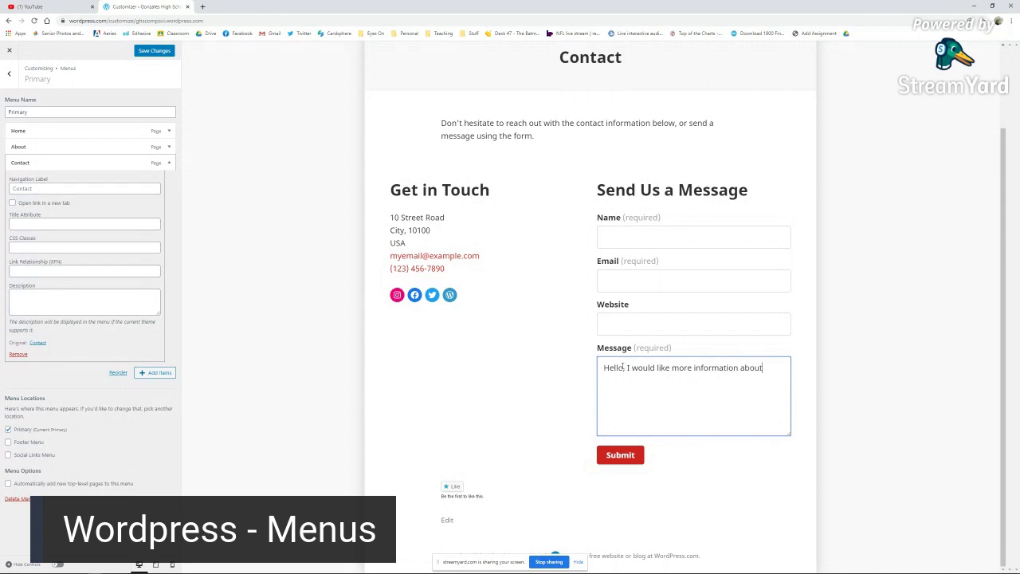
text( your recipes!)
click(164, 163)
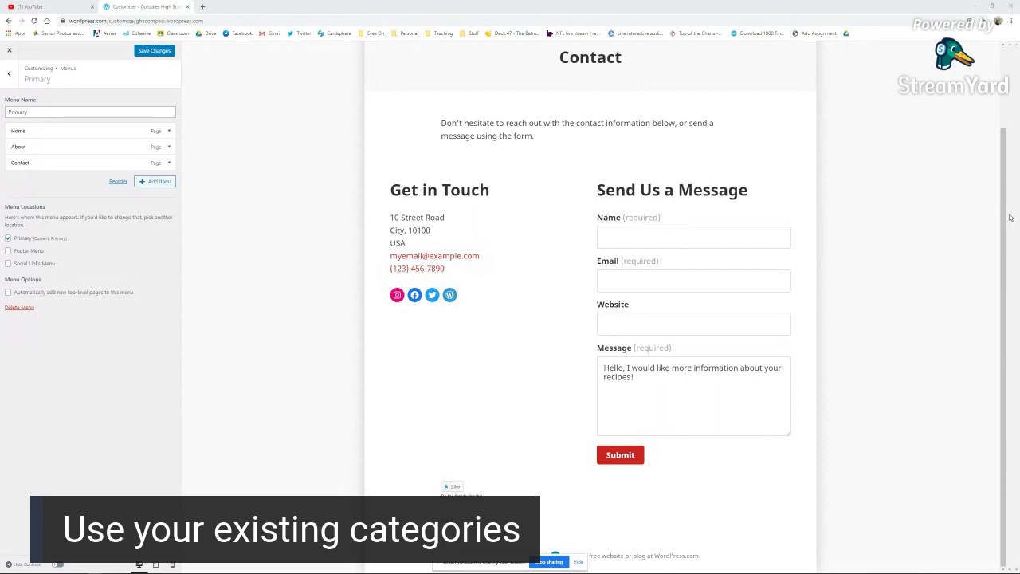
Add the News, Events, Information, Intro to Computer Science and Computer Science AP A categories to the Primary menu
scroll(691, 172, up, 2)
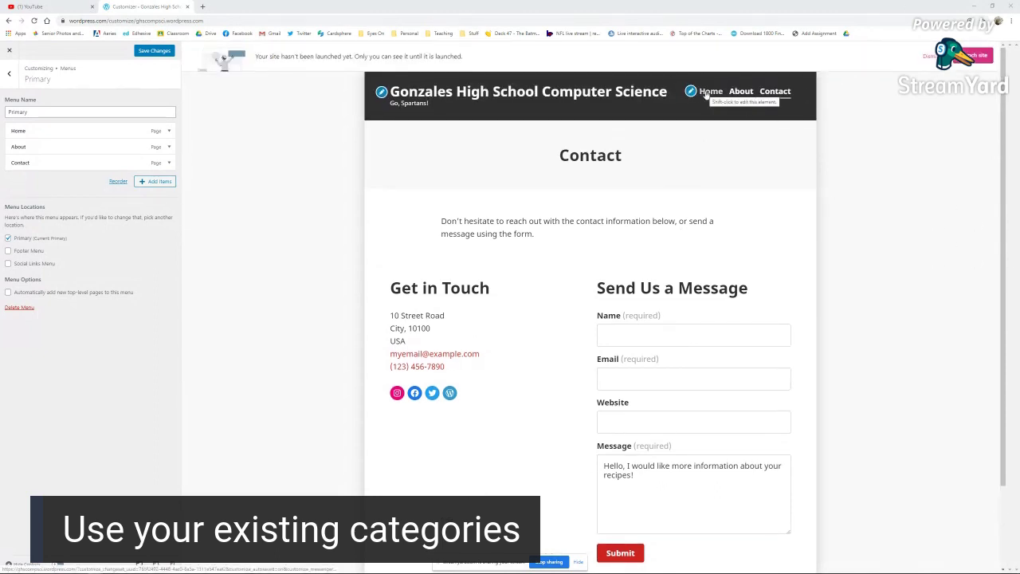
click(153, 181)
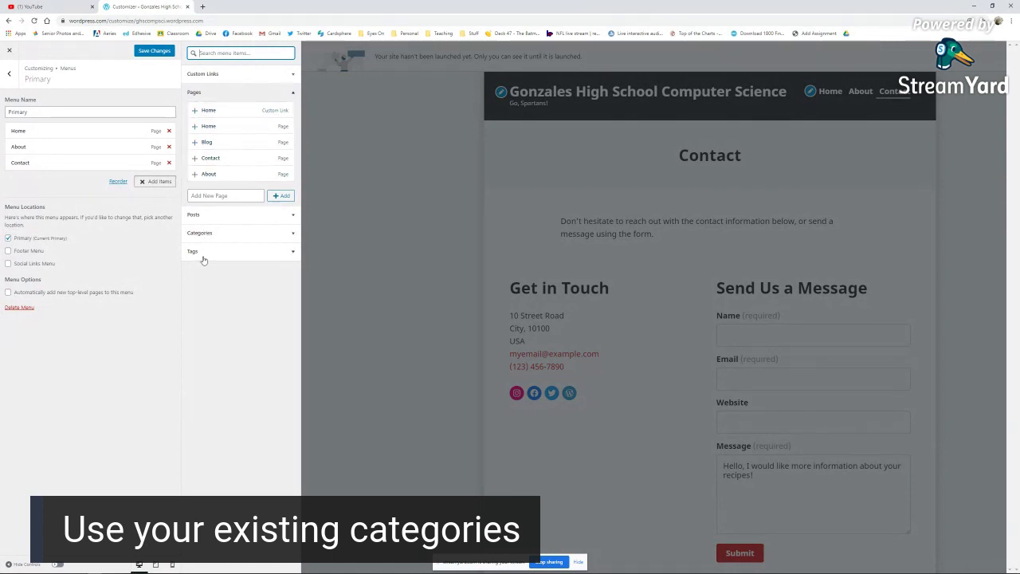
click(293, 236)
scroll(253, 185, down, 1)
scroll(253, 185, up, 1)
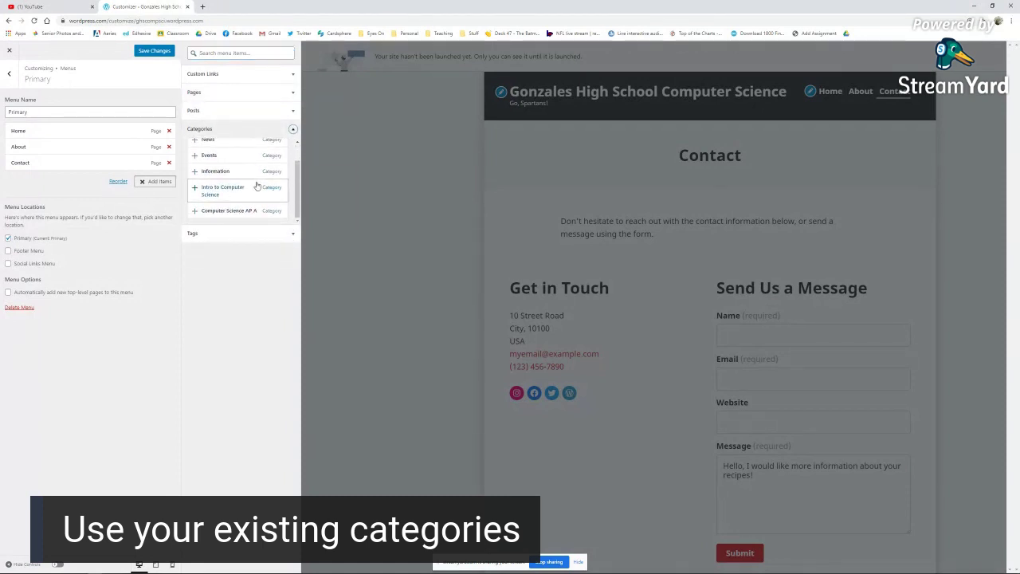
scroll(255, 185, up, 1)
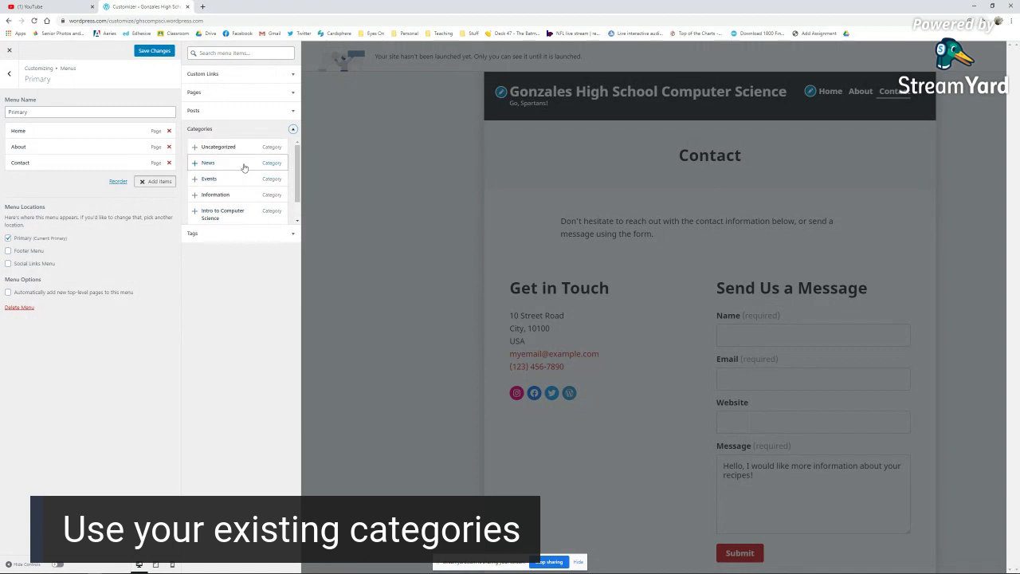
click(195, 163)
click(194, 178)
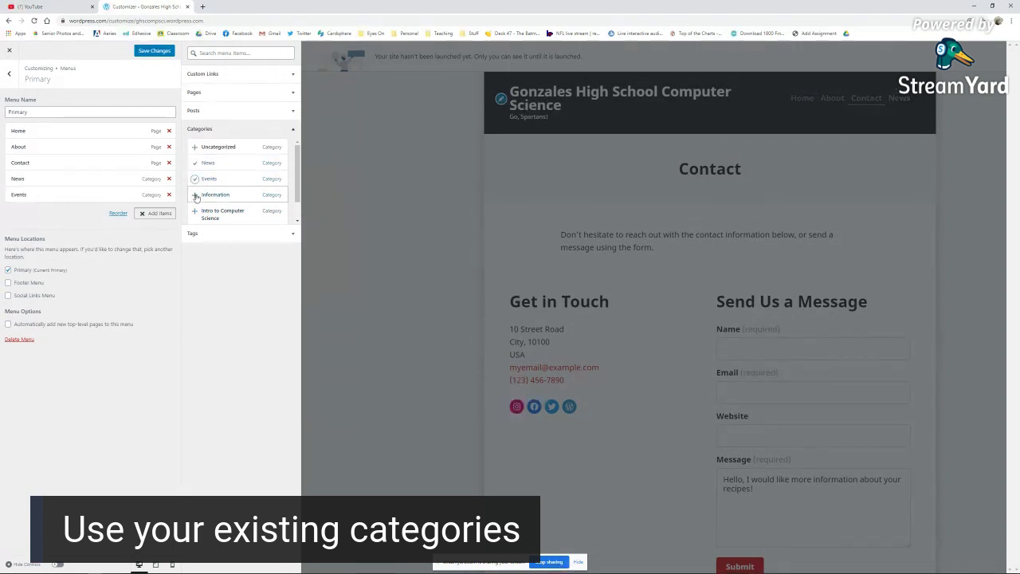
click(195, 194)
click(194, 214)
scroll(195, 216, down, 1)
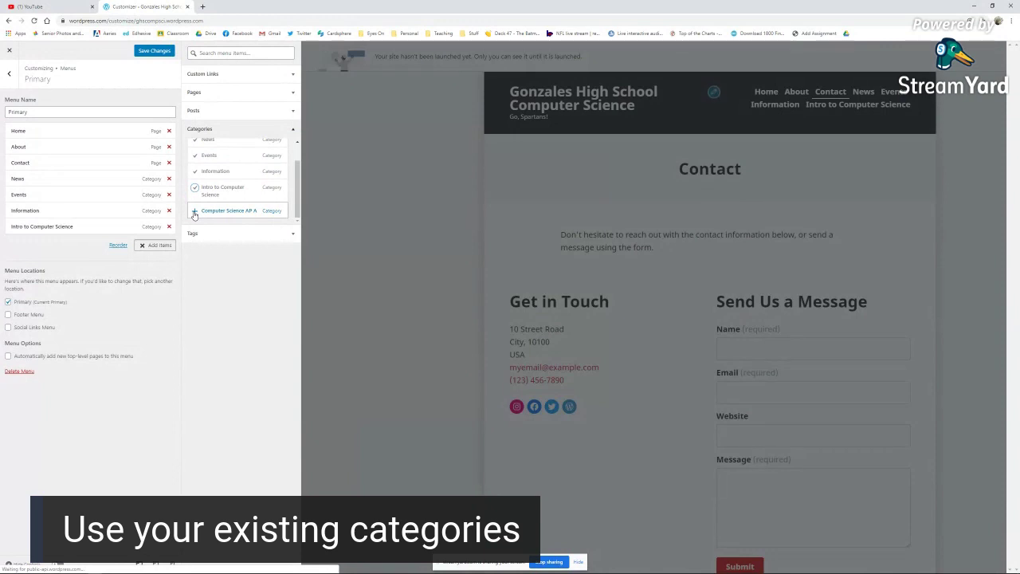
click(193, 212)
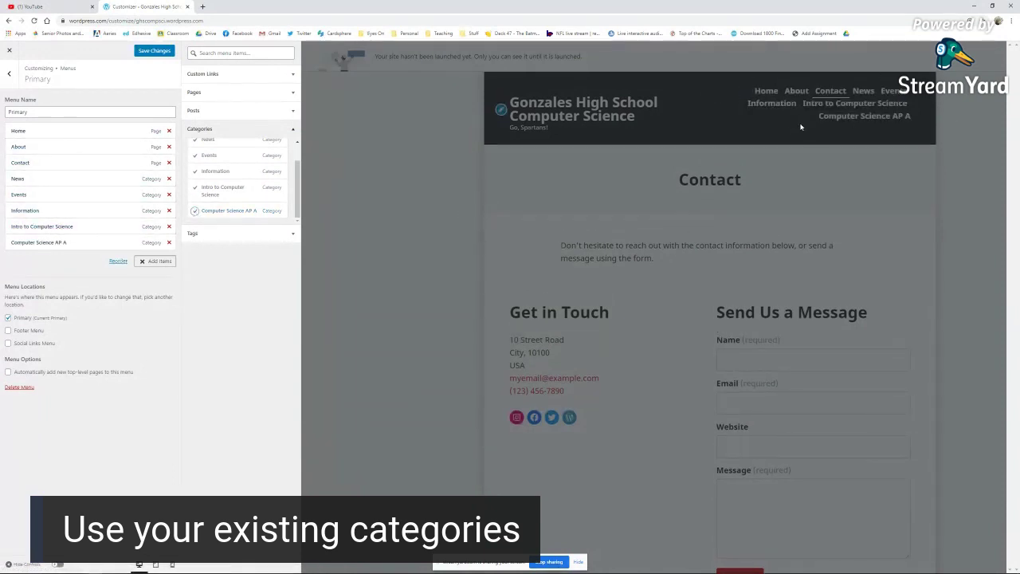
click(454, 85)
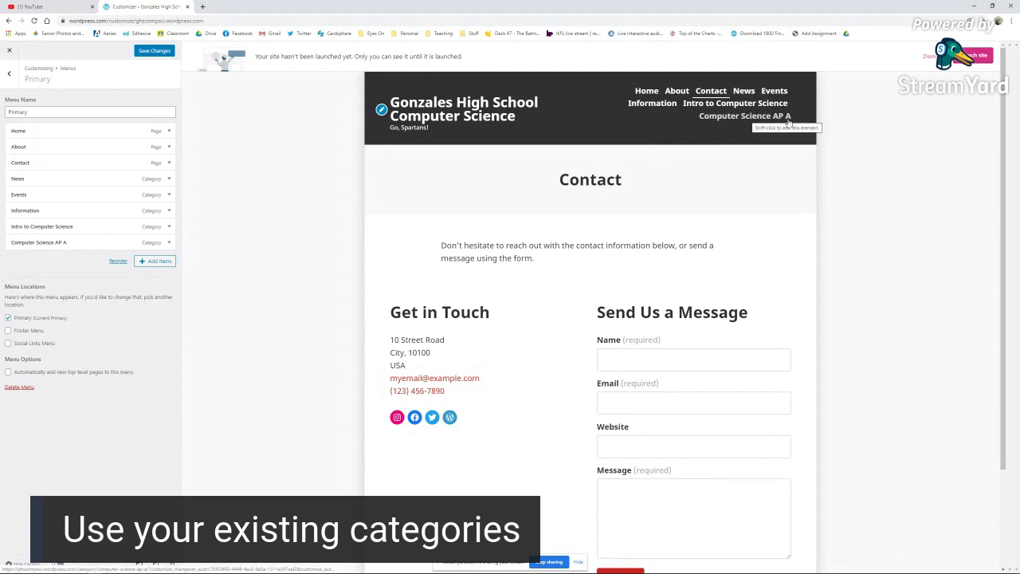
Preview the News and Computer Science AP A category pages through the site's navigation and look over their posts
click(745, 93)
scroll(590, 240, down, 1)
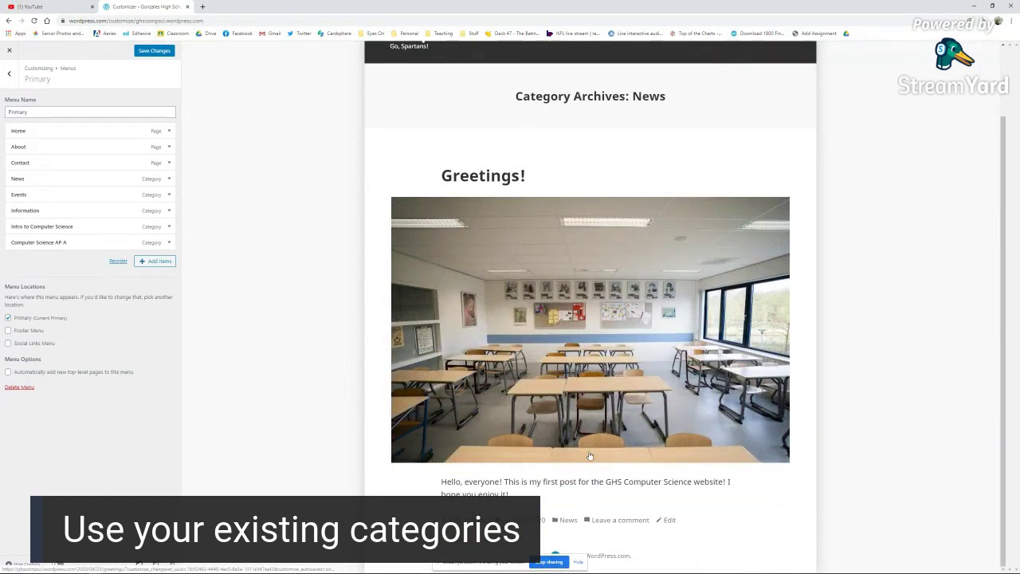
scroll(585, 389, up, 1)
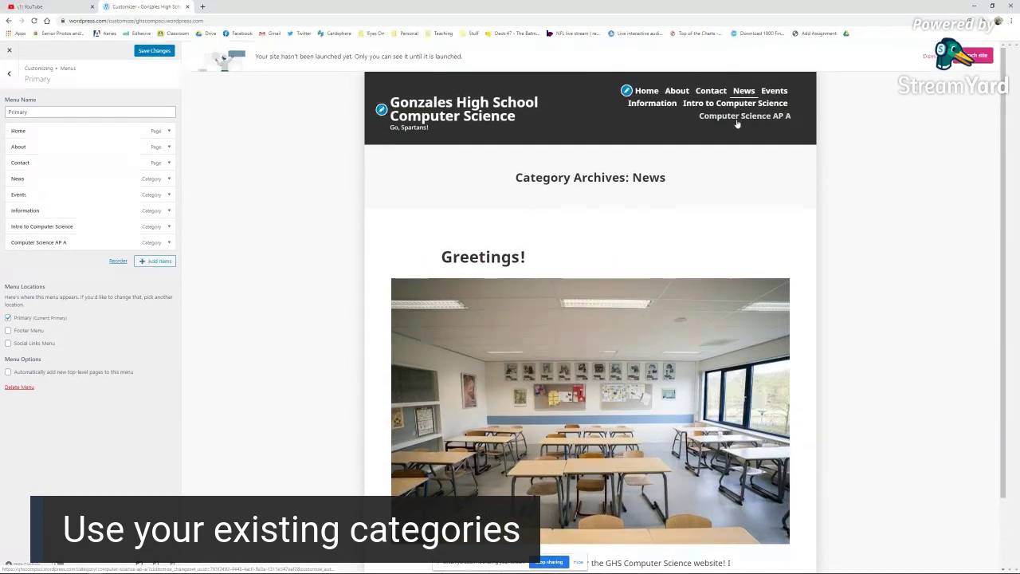
click(738, 122)
scroll(574, 411, down, 2)
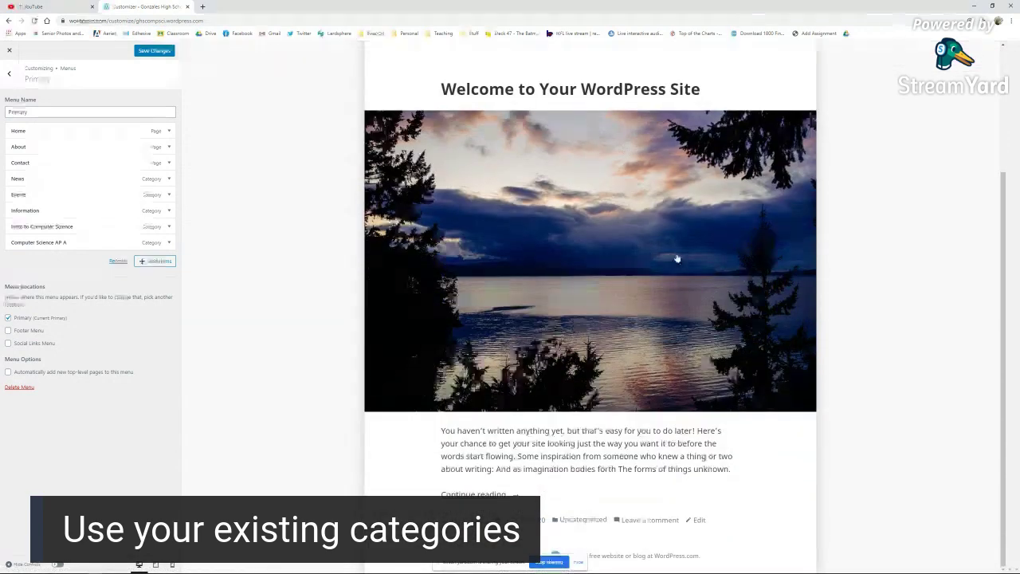
Preview the Intro to Computer Science and Information category pages through the site's navigation and look over their posts
scroll(573, 451, up, 2)
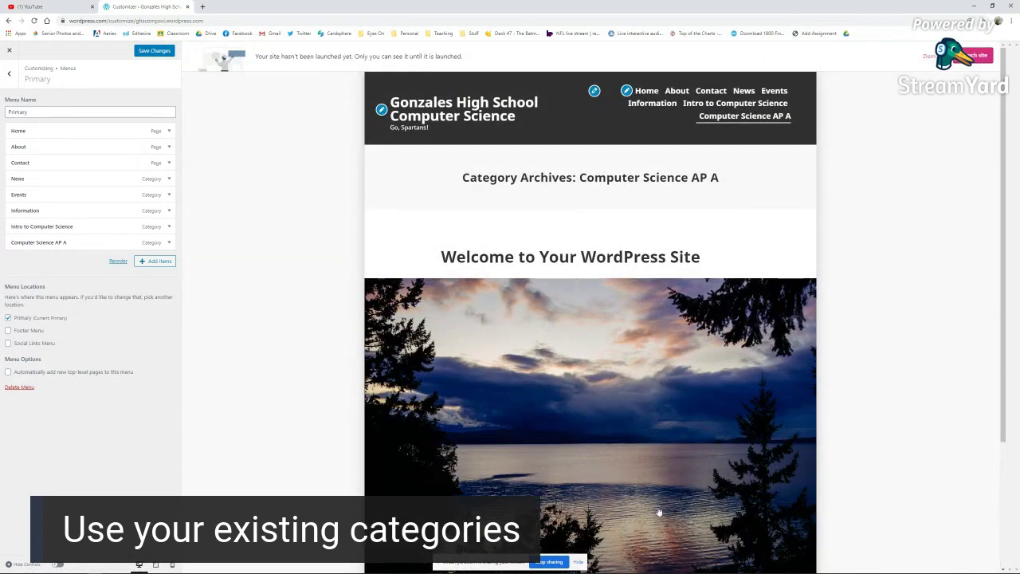
click(753, 107)
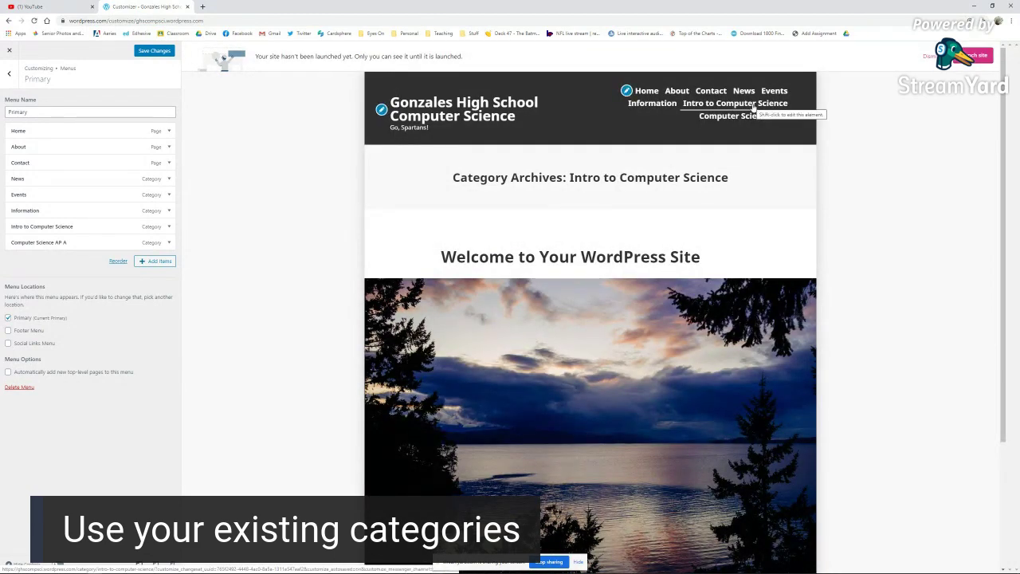
scroll(693, 319, down, 2)
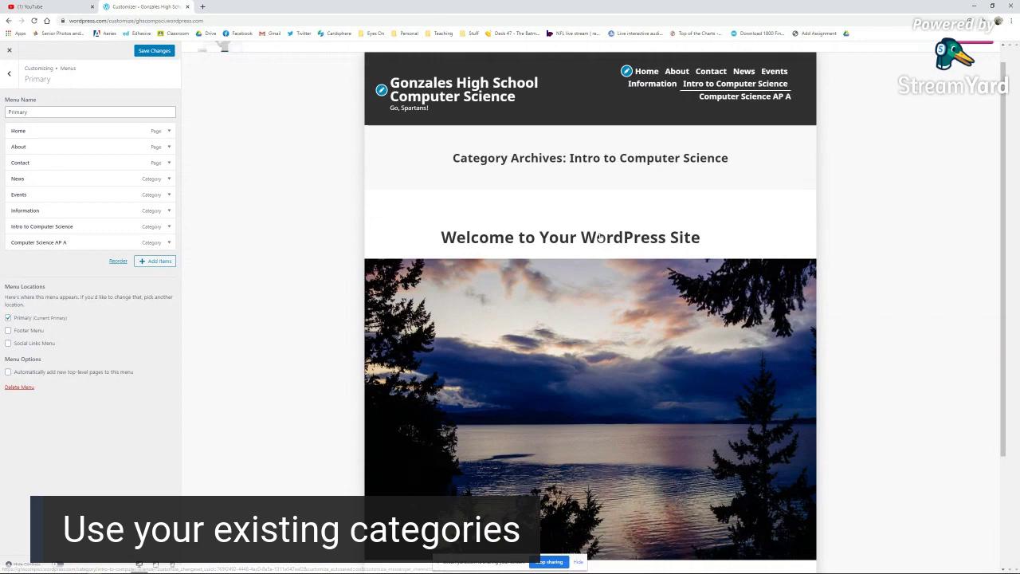
scroll(630, 478, up, 3)
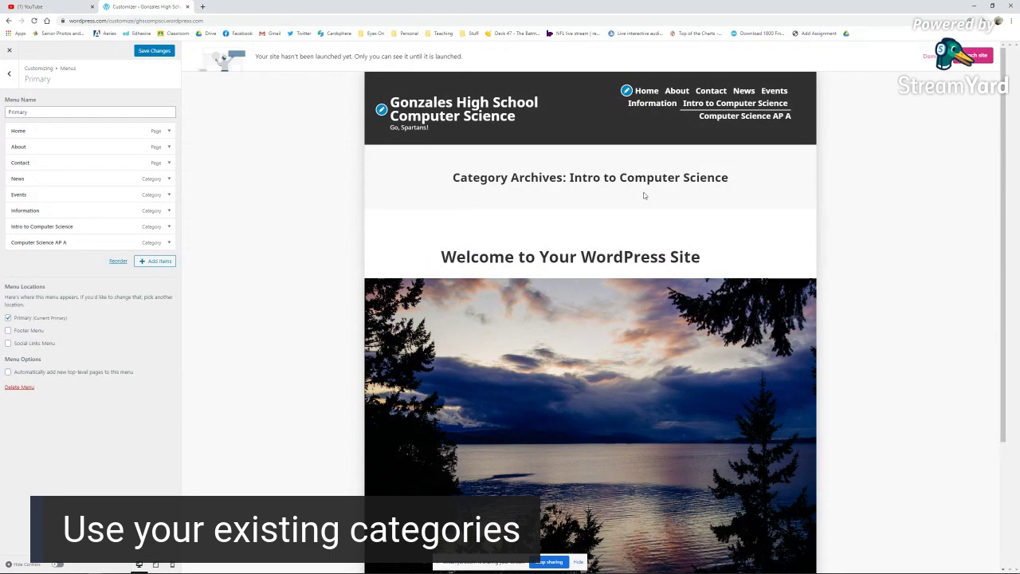
click(652, 104)
scroll(559, 332, down, 2)
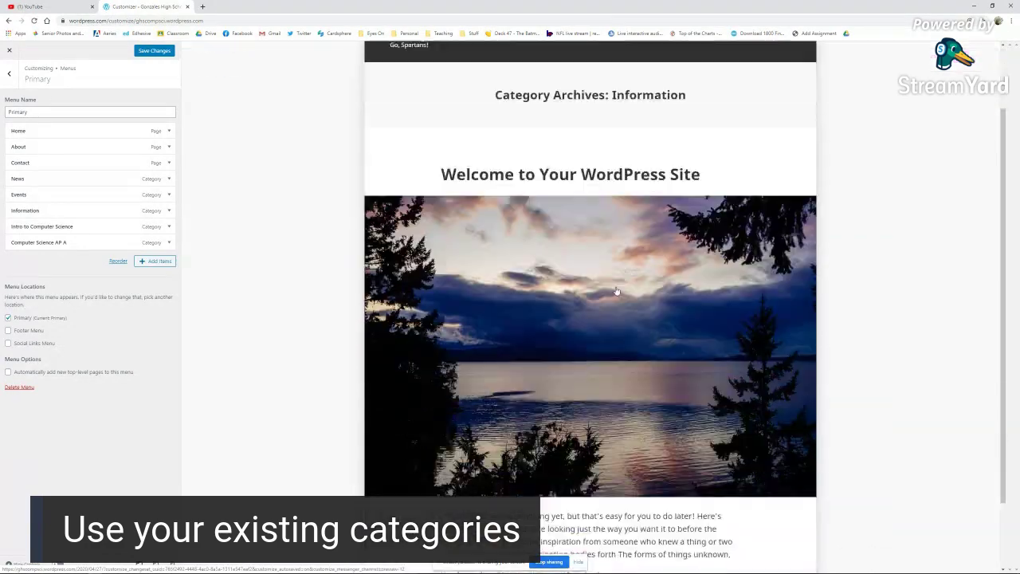
scroll(569, 310, down, 3)
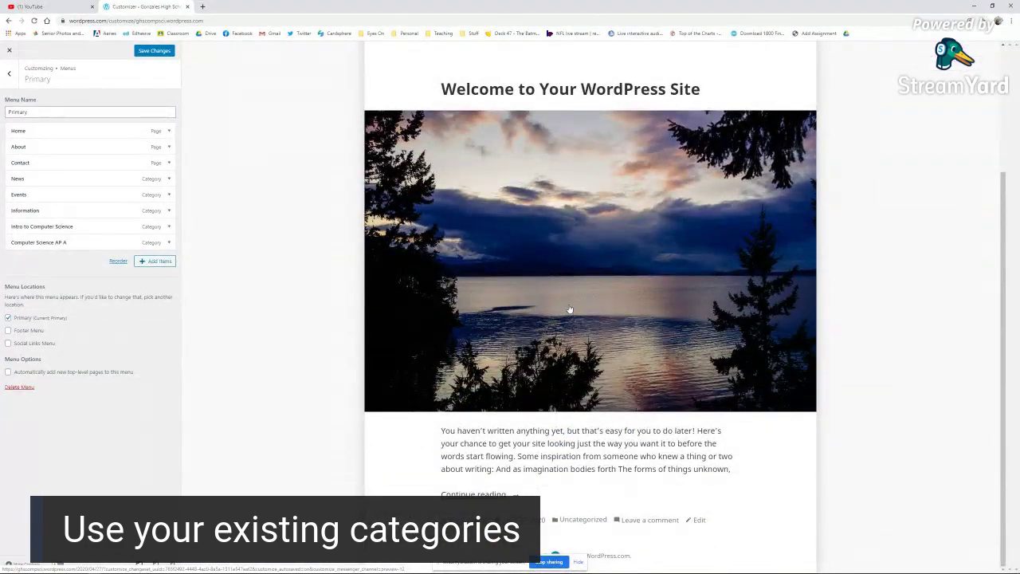
scroll(622, 250, down, 2)
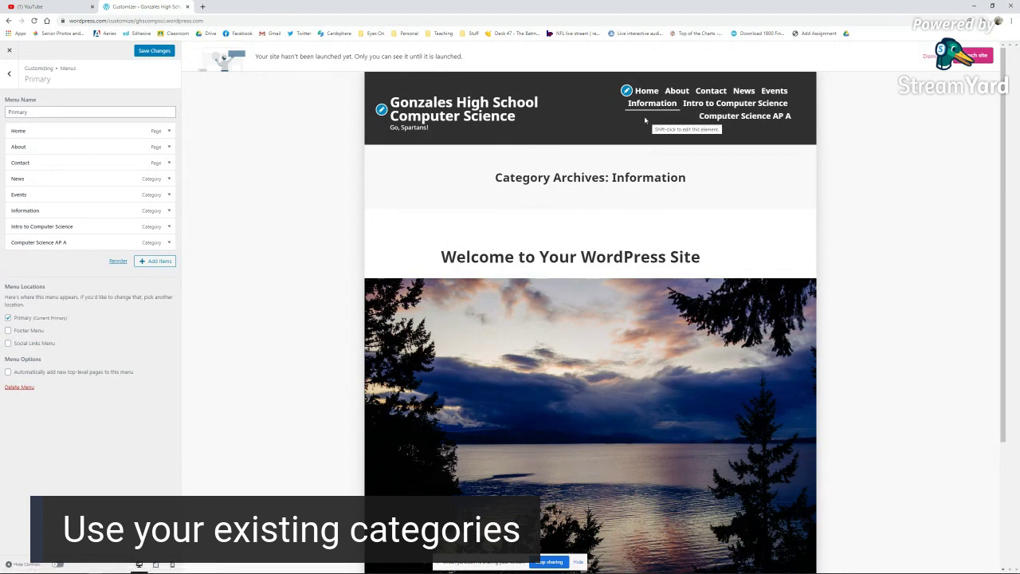
right_click(701, 110)
click(880, 222)
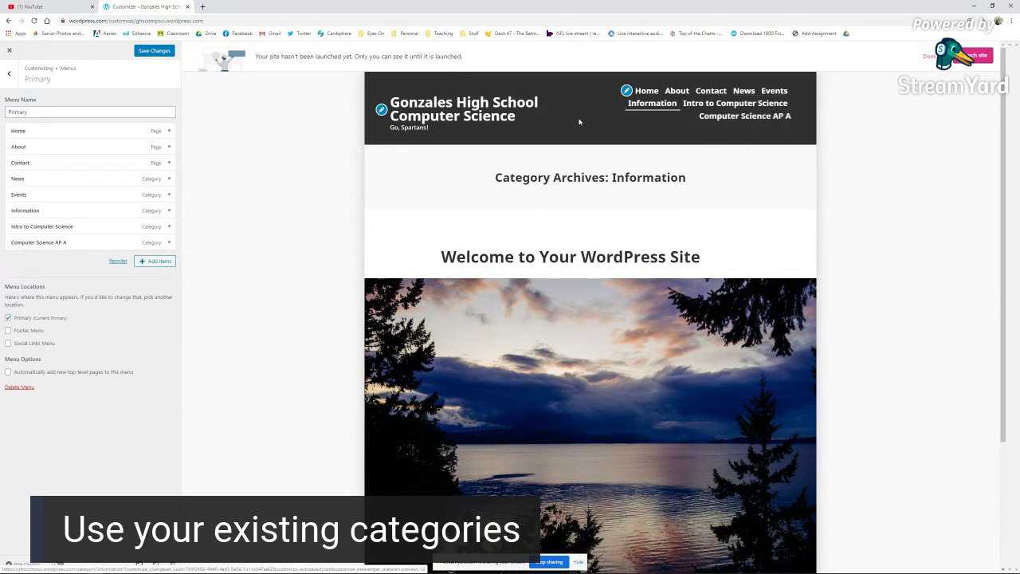
scroll(578, 120, down, 2)
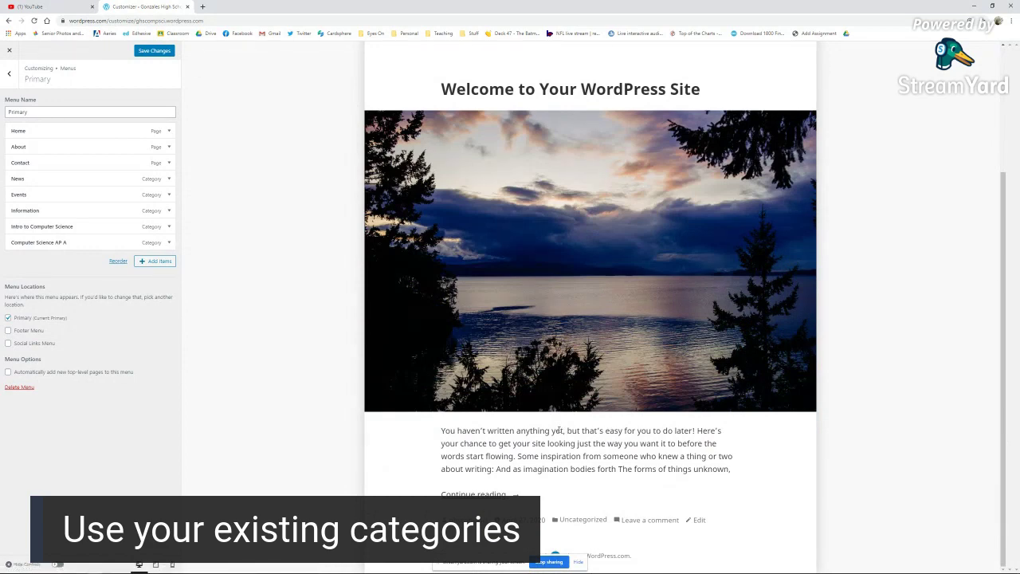
scroll(558, 430, up, 2)
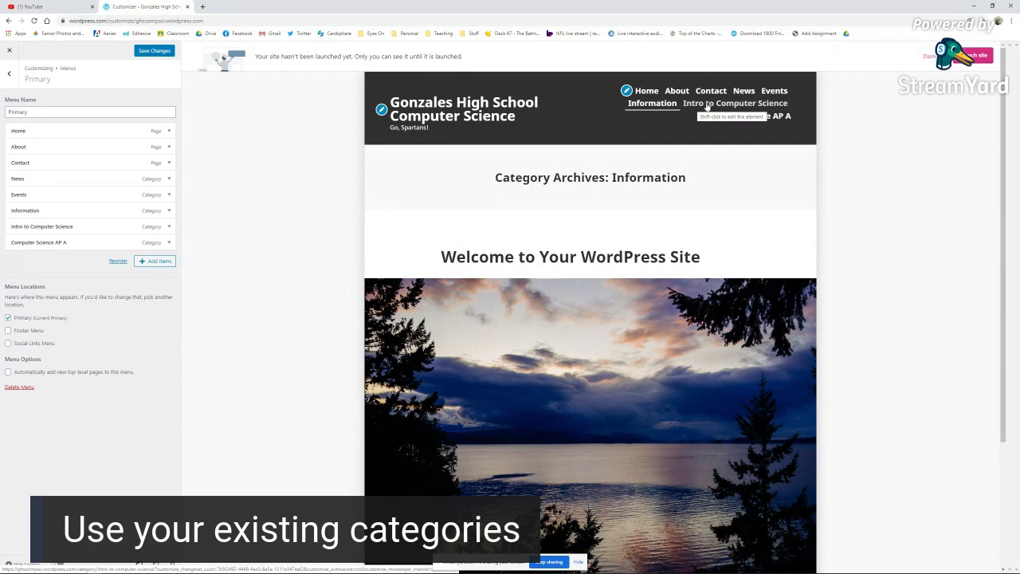
scroll(625, 214, down, 1)
scroll(626, 213, up, 1)
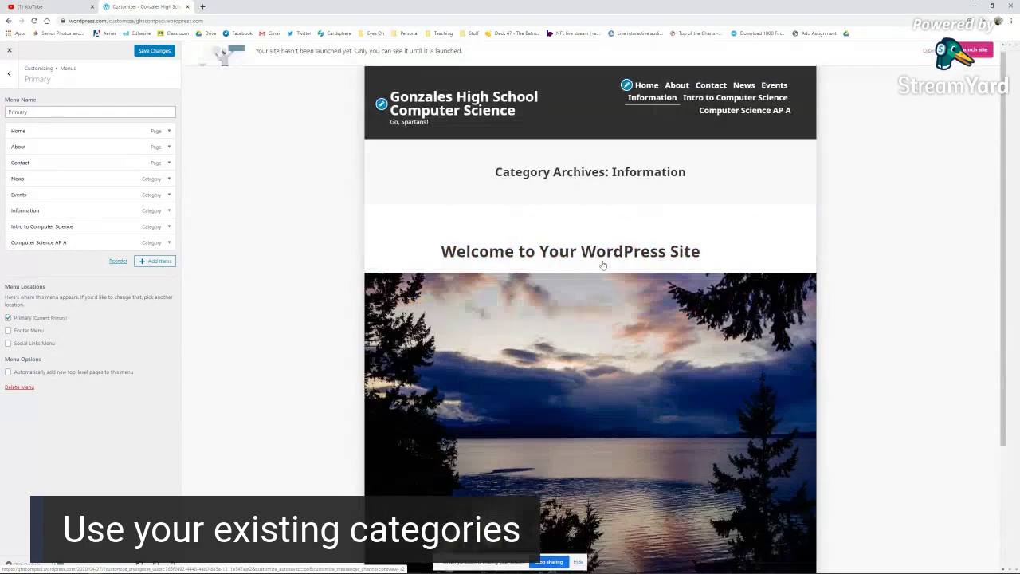
scroll(601, 221, down, 2)
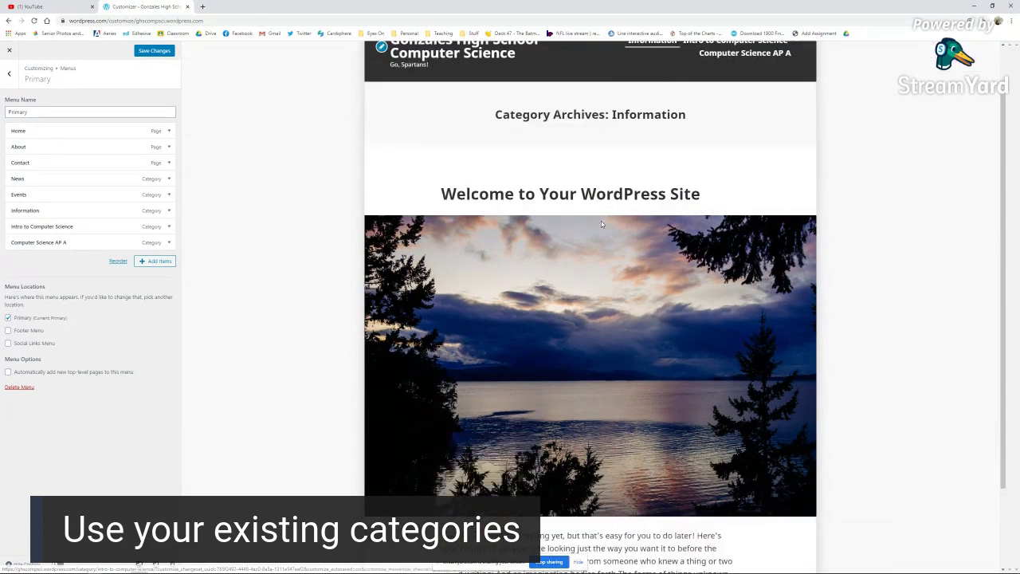
scroll(583, 309, up, 2)
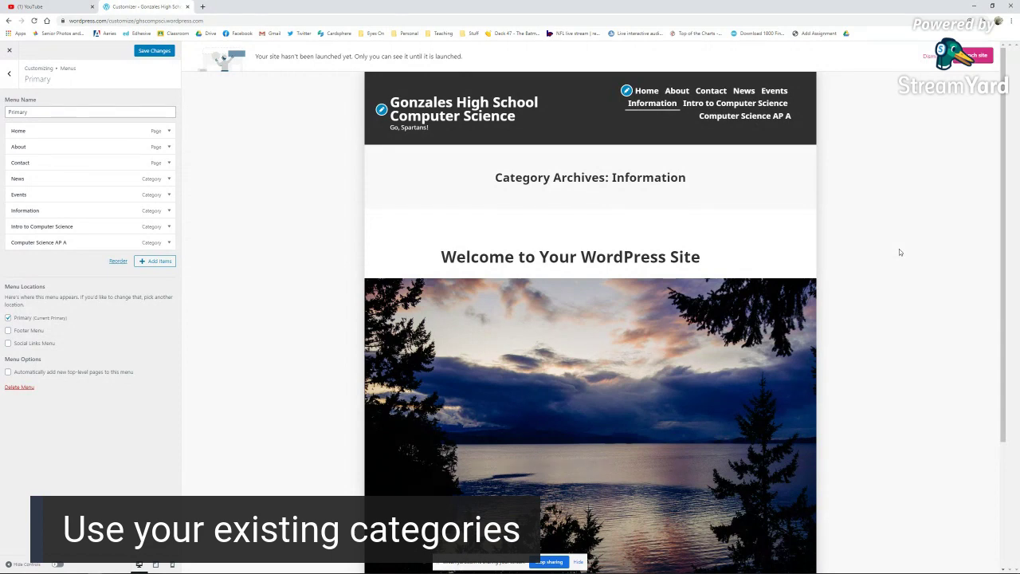
scroll(713, 268, down, 2)
scroll(713, 268, up, 3)
scroll(674, 229, down, 2)
Move the About and Contact items to the end of the Primary menu, in that order, and preview the About page
drag(68, 146, 66, 241)
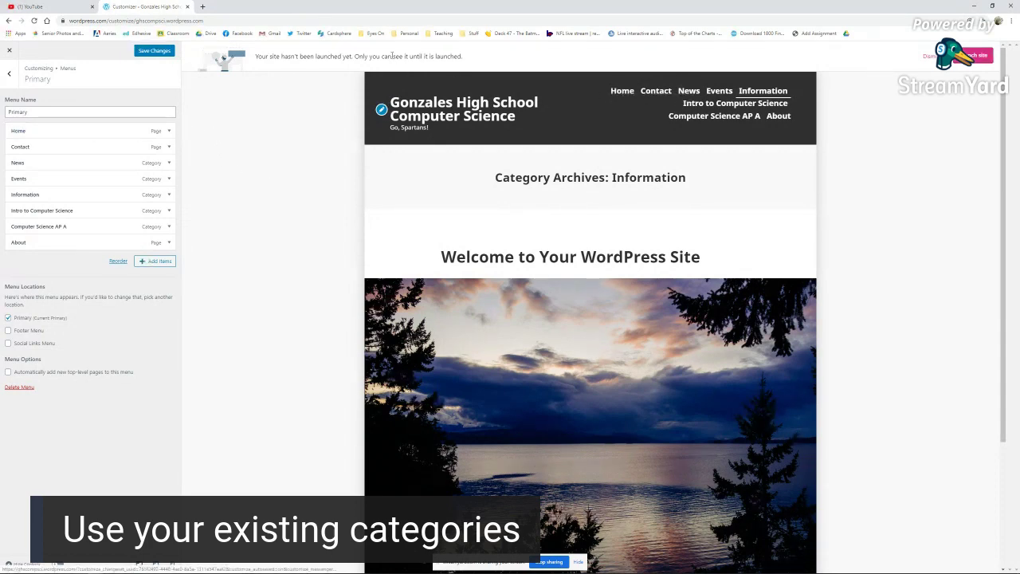
drag(56, 147, 56, 244)
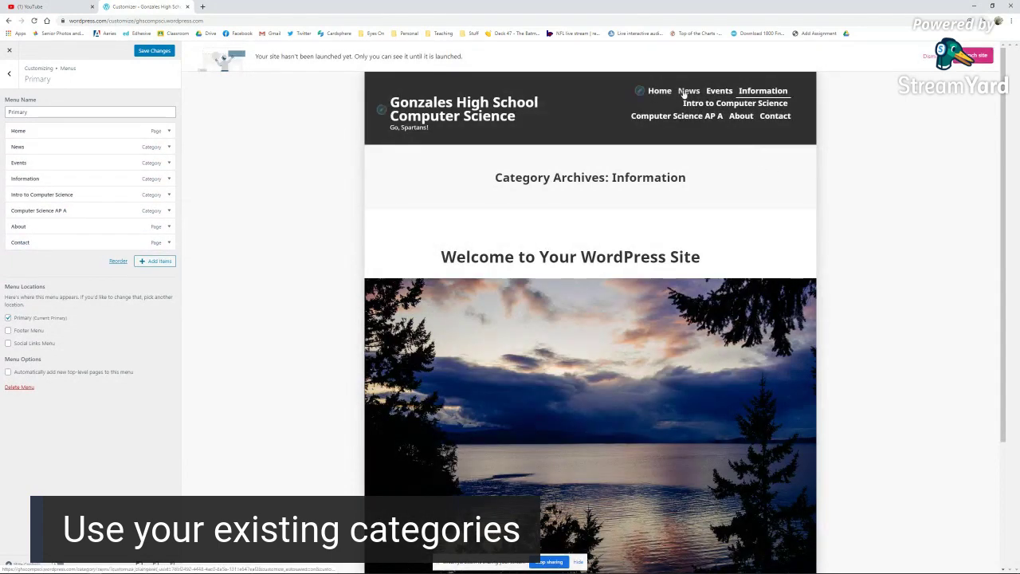
click(740, 117)
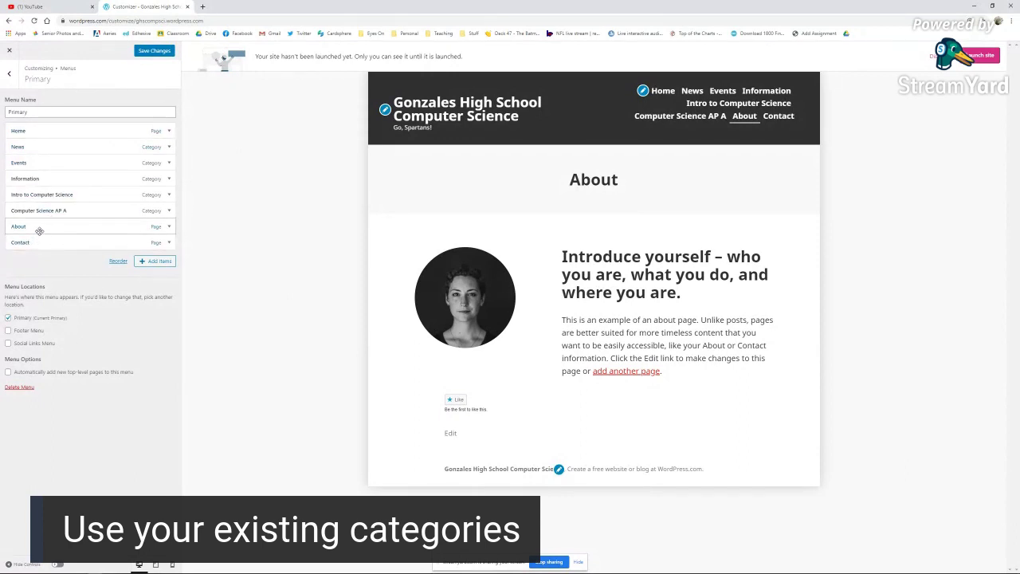
Try other orders for the Primary menu items, such as About below Home, and return About to between Computer Science AP A and Contact
mouse_move(40, 200)
mouse_down()
mouse_move(32, 128)
mouse_move(32, 232)
mouse_move(36, 208)
mouse_up()
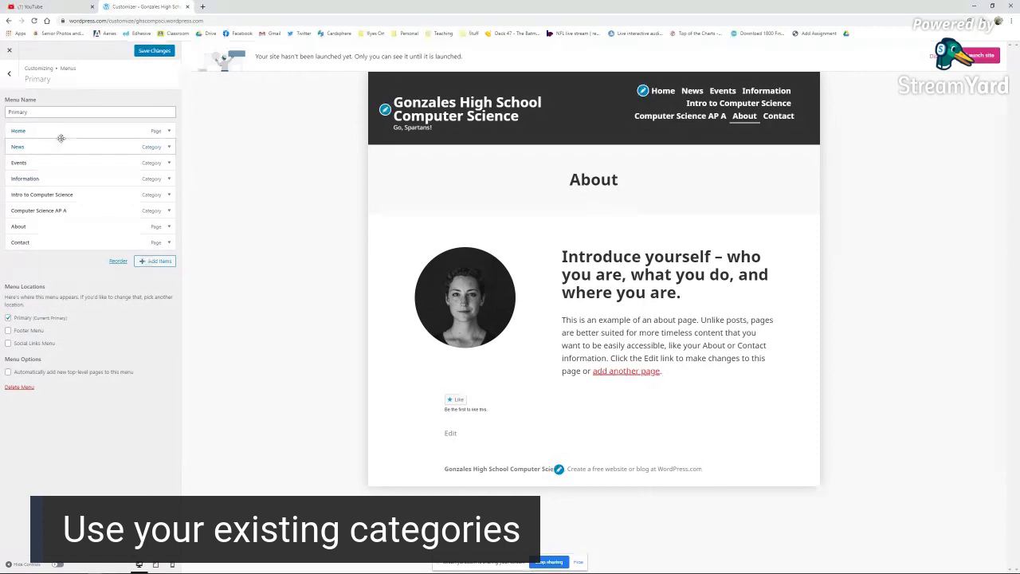
drag(35, 225, 45, 161)
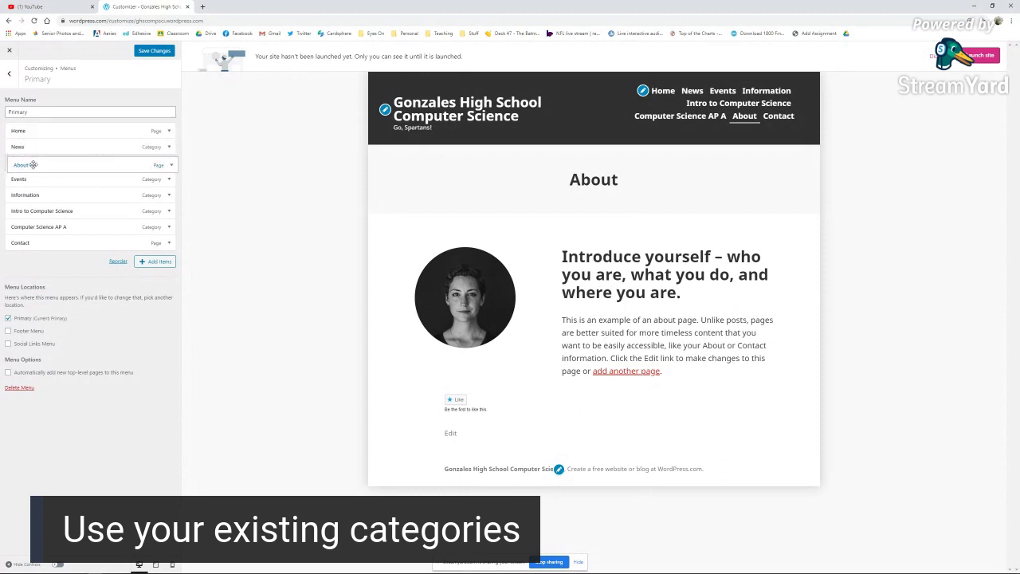
drag(40, 164, 27, 241)
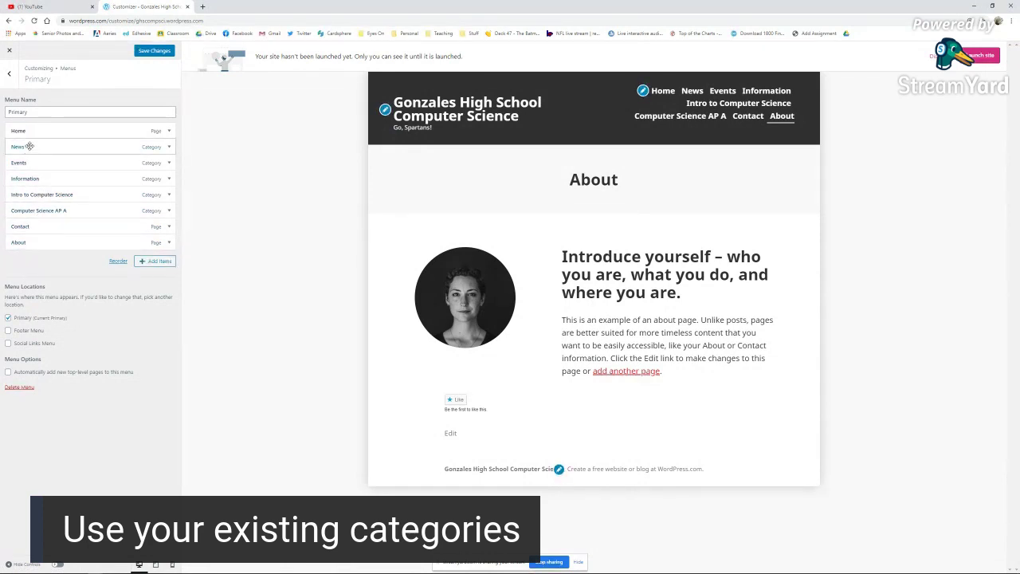
mouse_move(24, 241)
mouse_down()
mouse_move(20, 132)
mouse_move(22, 243)
mouse_up()
drag(30, 145, 43, 244)
drag(61, 147, 62, 242)
drag(56, 146, 56, 244)
drag(56, 146, 54, 253)
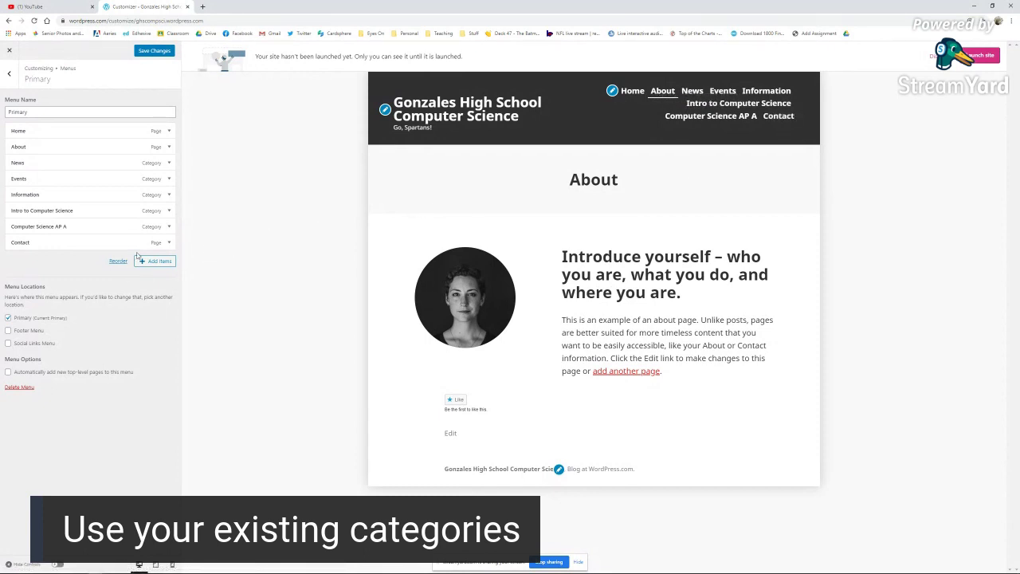
drag(99, 148, 80, 226)
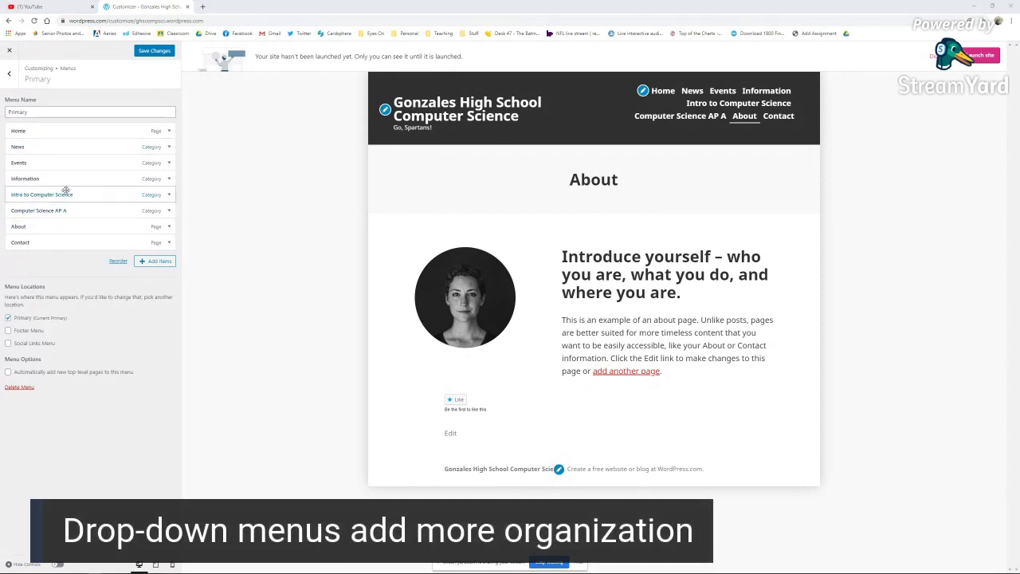
Nest Intro to Computer Science, Computer Science AP A and About as sub-items under Information in the Primary menu
drag(43, 198, 49, 195)
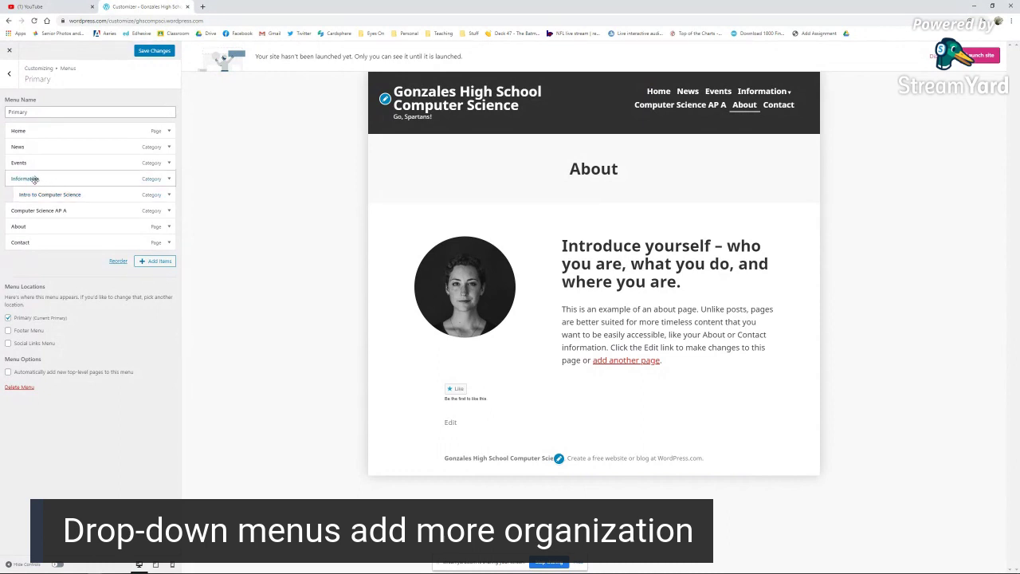
drag(30, 212, 38, 227)
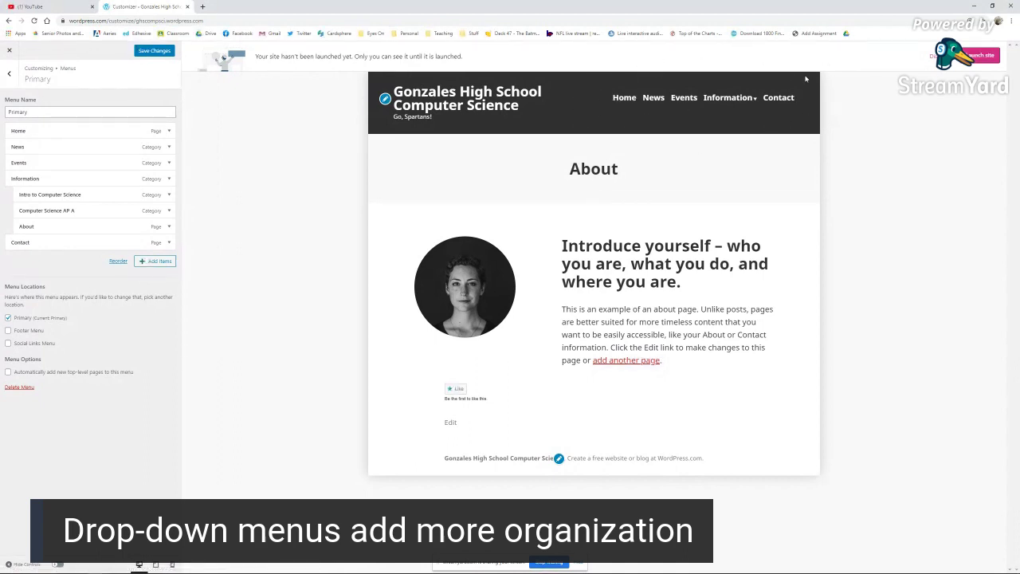
Preview the Home page through the site's navigation and look over its posts, including Greetings! and Introduce Yourself (Example Post)
click(652, 98)
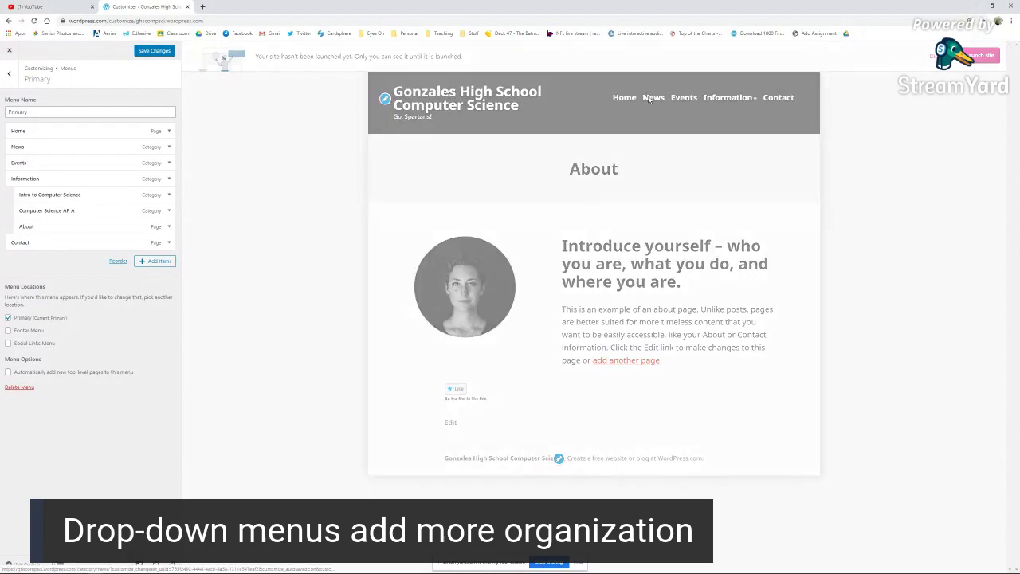
click(621, 97)
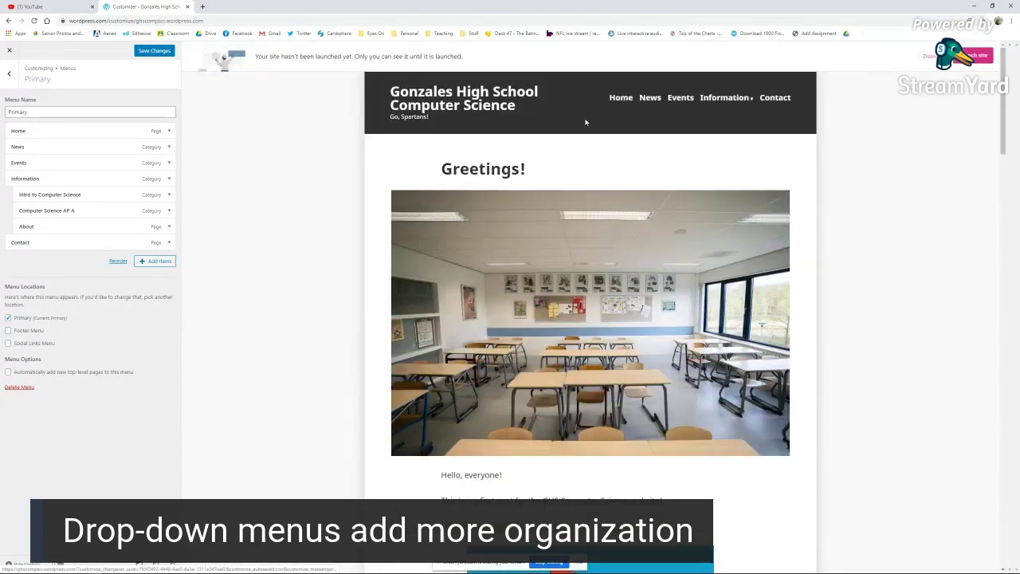
scroll(614, 239, down, 9)
scroll(566, 176, up, 10)
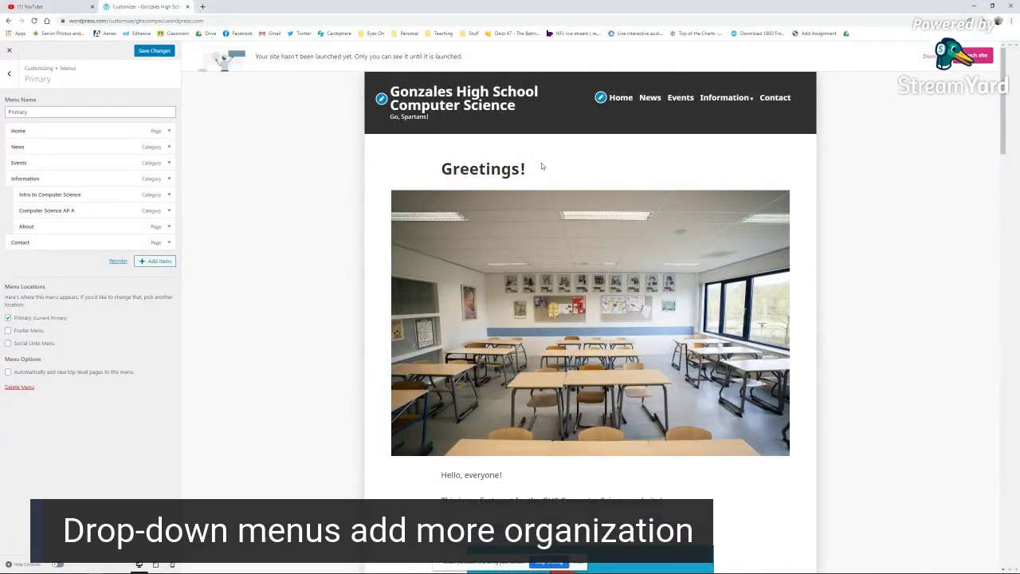
scroll(555, 151, down, 15)
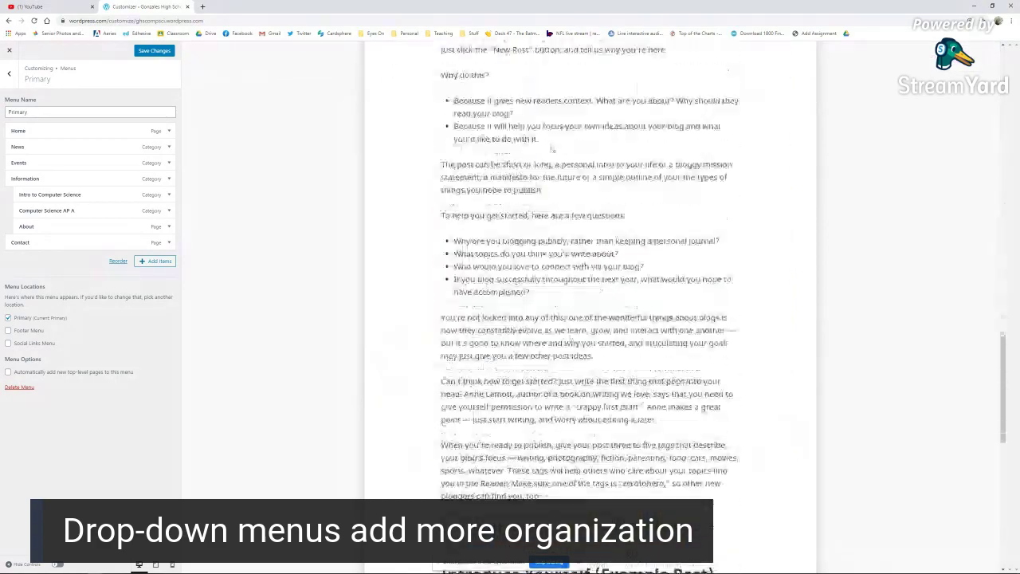
scroll(543, 155, up, 15)
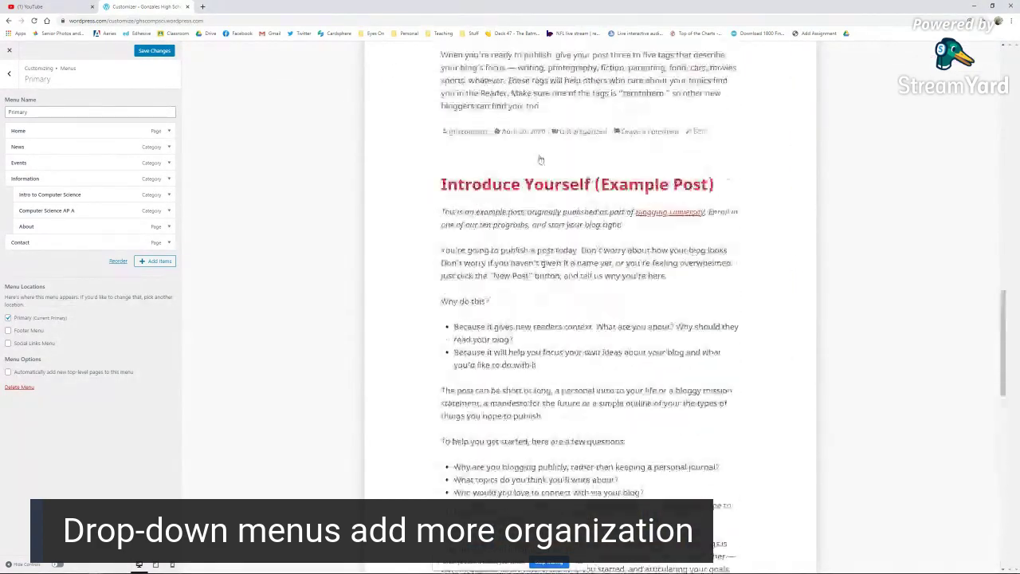
scroll(534, 149, up, 2)
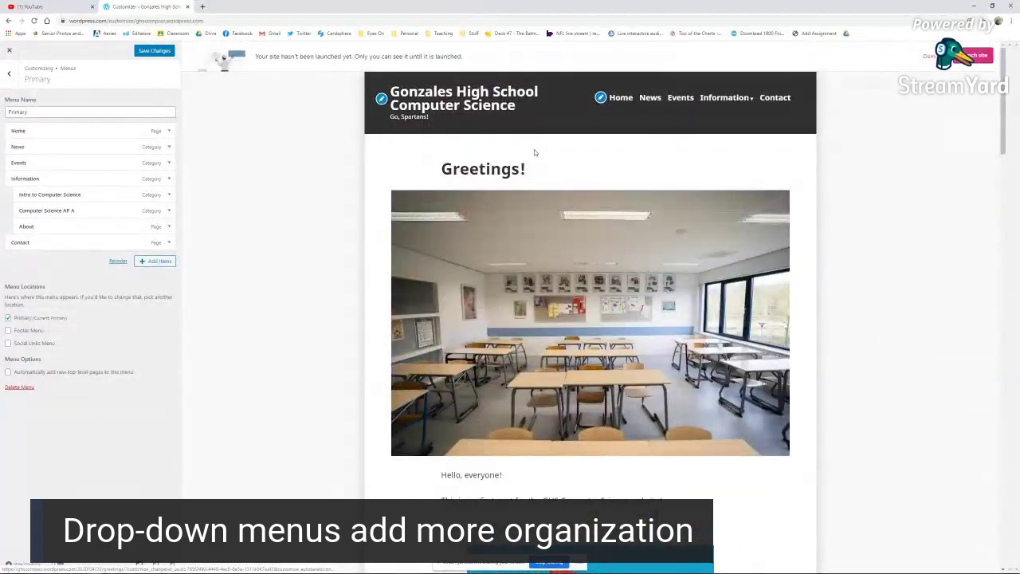
scroll(534, 151, down, 12)
scroll(530, 151, down, 5)
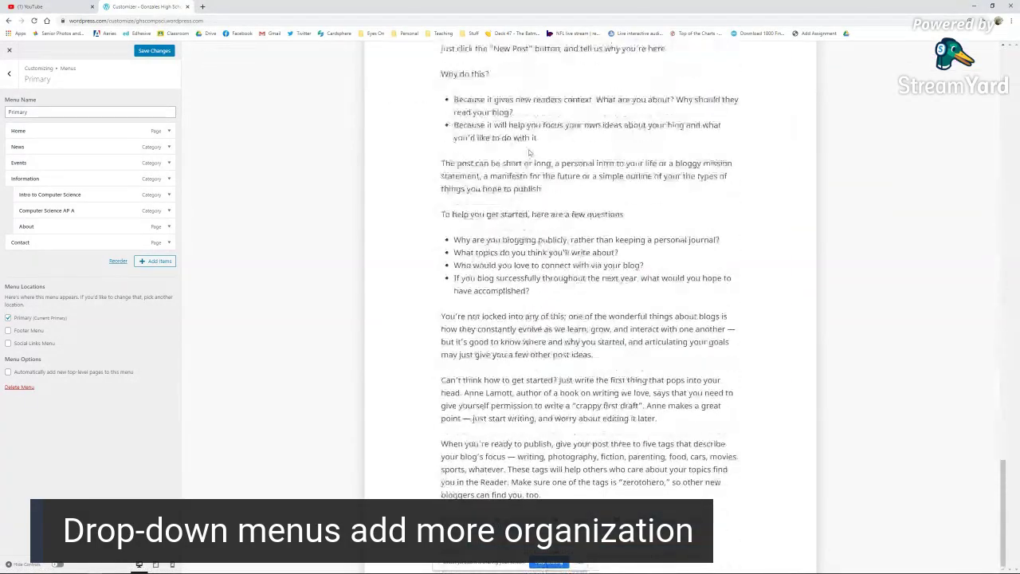
scroll(536, 175, up, 7)
scroll(541, 198, up, 5)
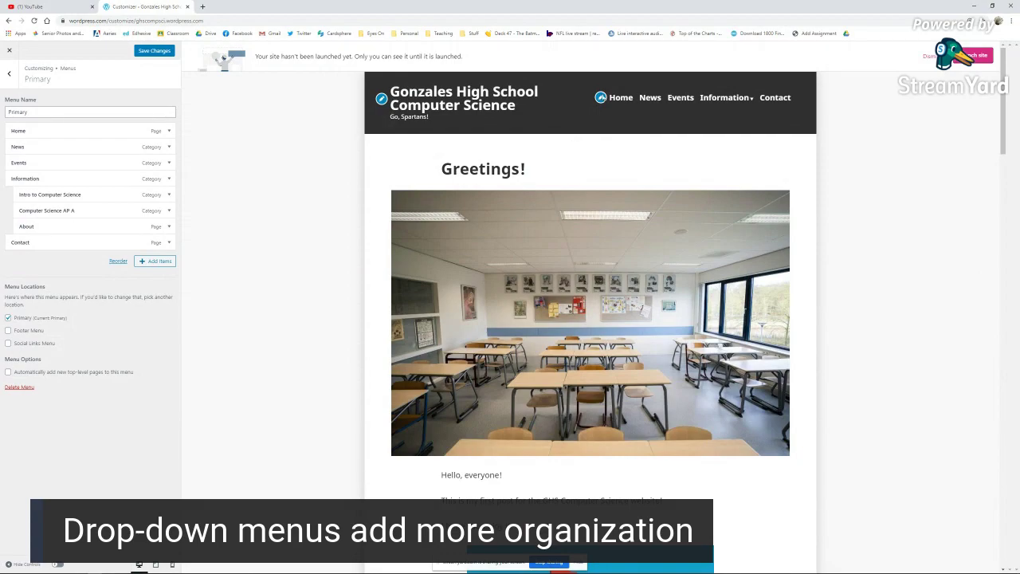
scroll(570, 135, down, 15)
scroll(510, 147, down, 1)
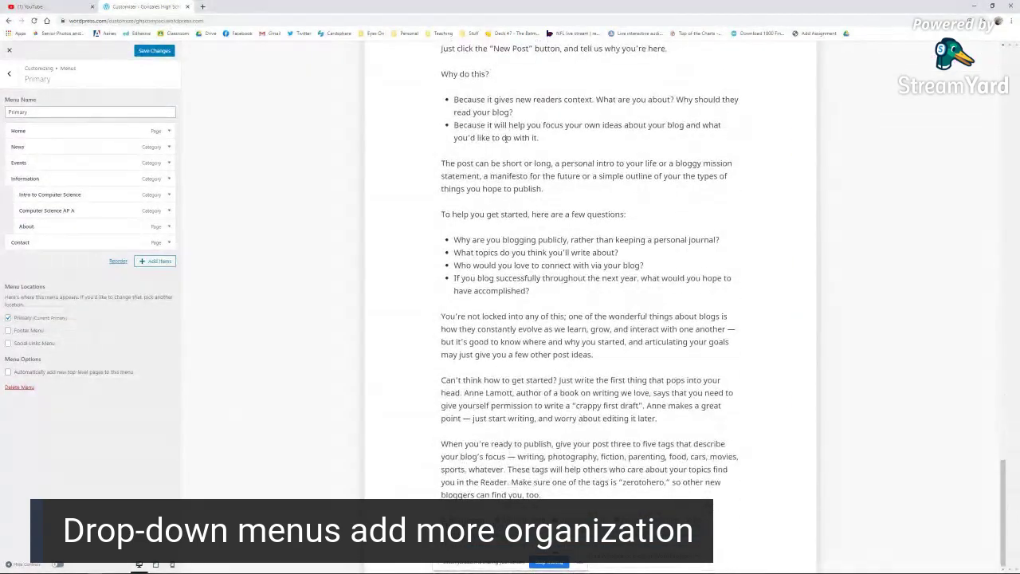
scroll(504, 152, down, 6)
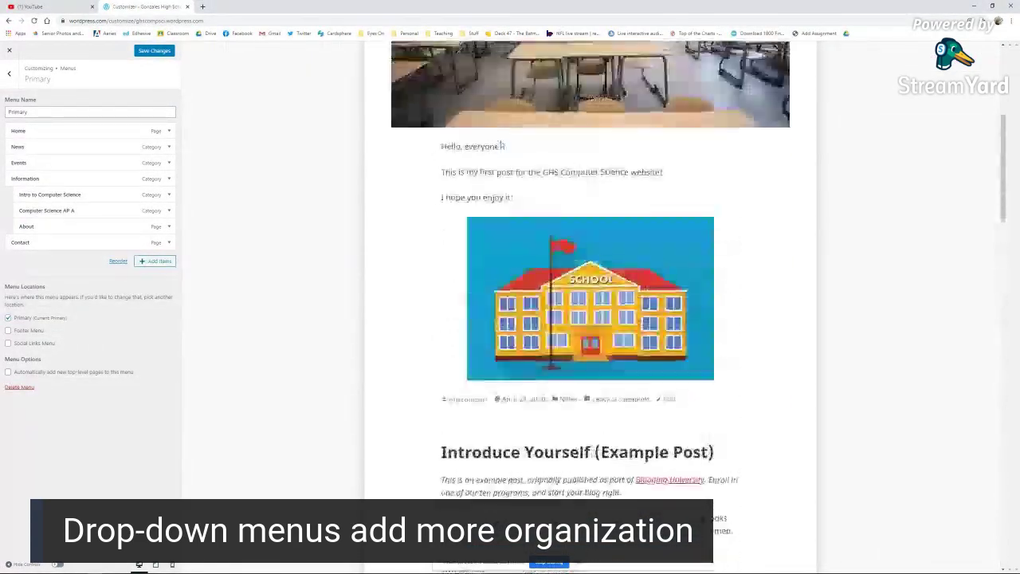
scroll(484, 146, down, 3)
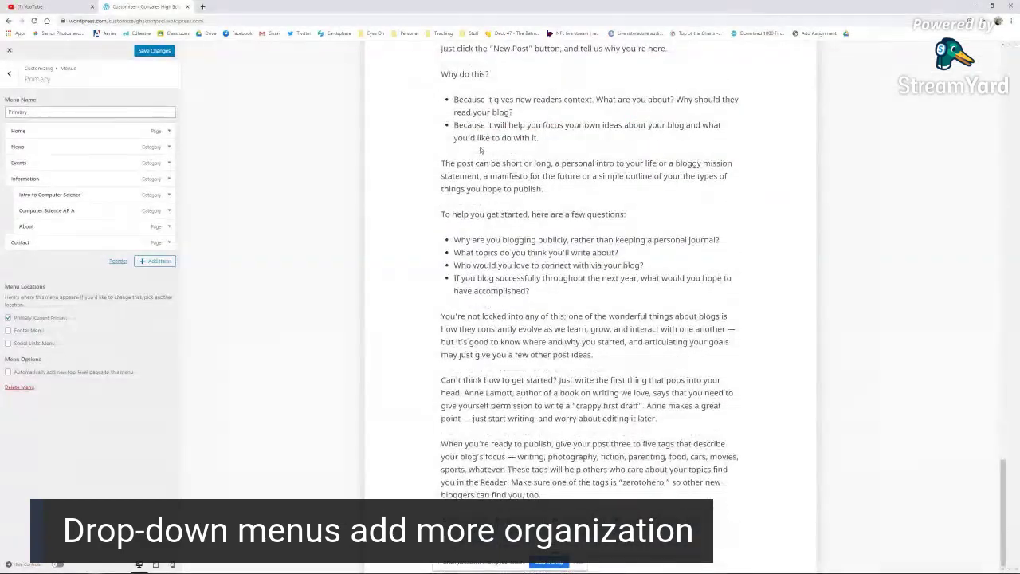
scroll(483, 145, up, 12)
scroll(479, 145, down, 8)
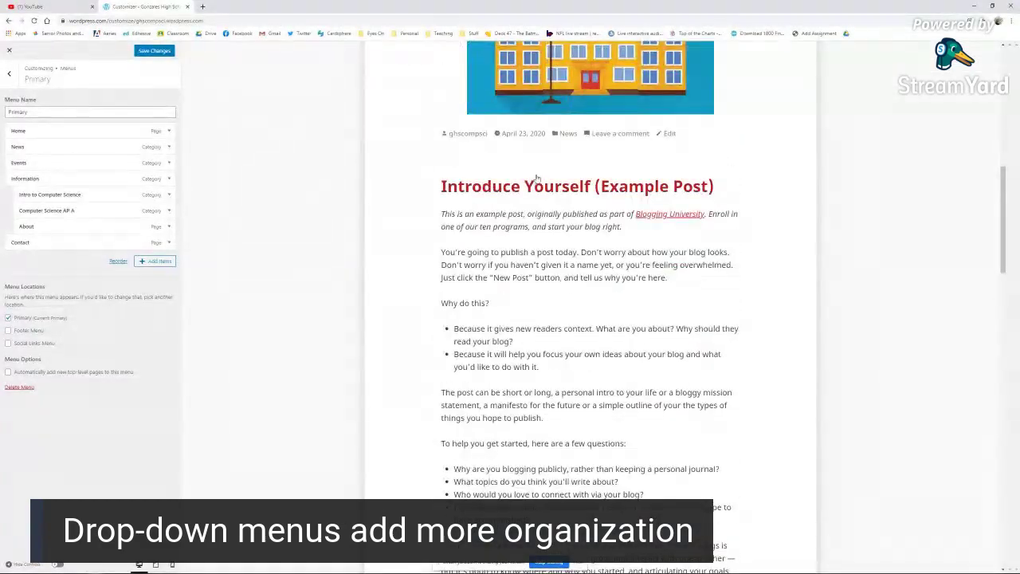
Examine the full length of the Home page, from the Greetings! post down through the repeated Introduce Yourself example posts
scroll(479, 146, up, 4)
scroll(577, 192, up, 3)
scroll(576, 191, down, 6)
scroll(576, 191, up, 4)
scroll(576, 191, down, 4)
scroll(576, 191, up, 12)
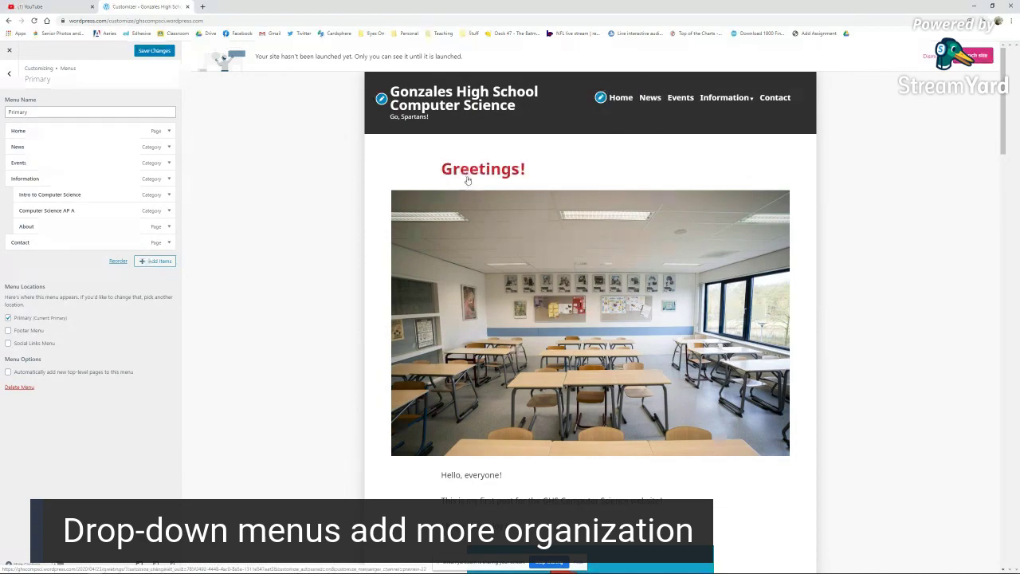
scroll(384, 171, down, 4)
scroll(384, 168, down, 15)
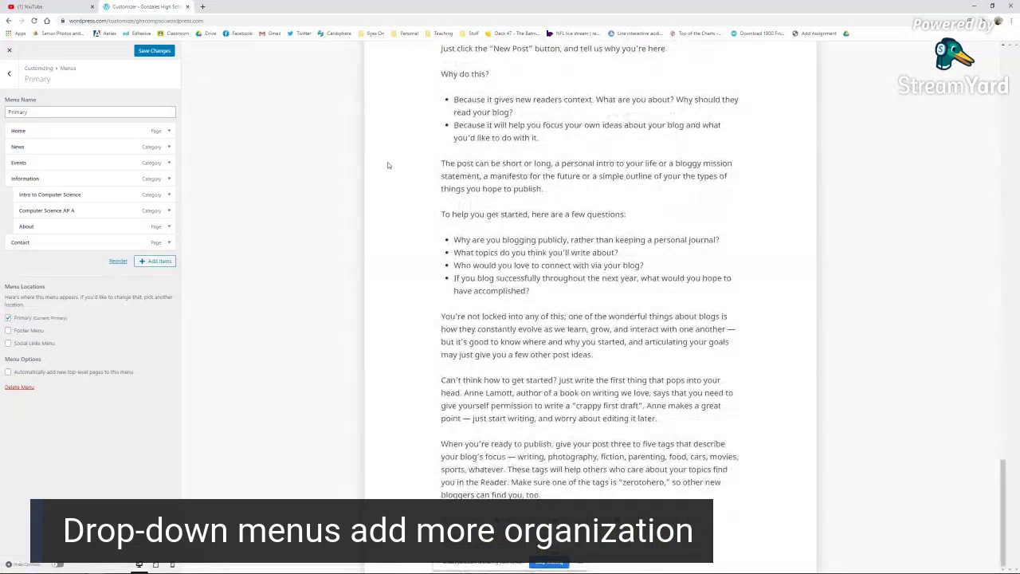
scroll(396, 156, down, 11)
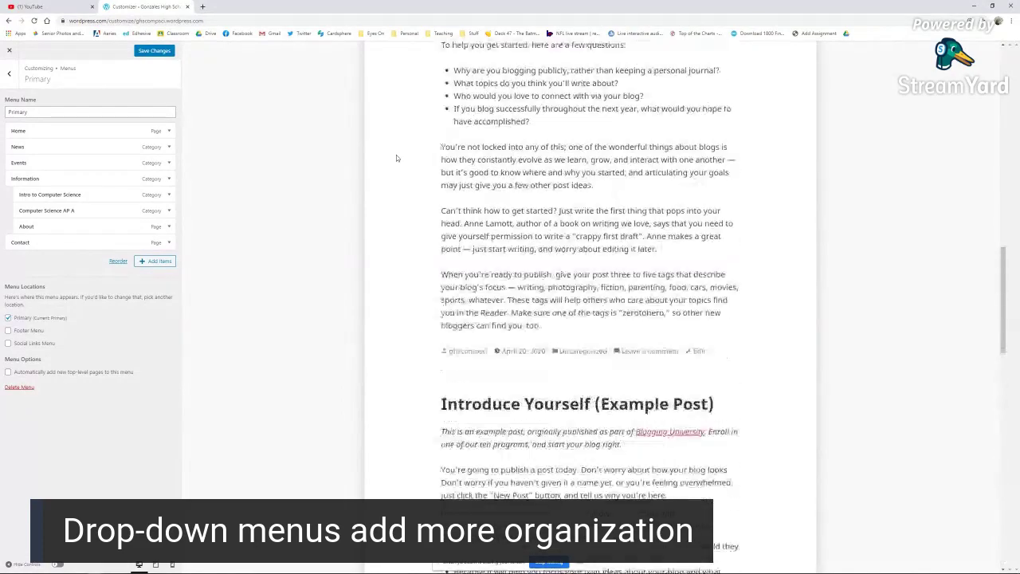
scroll(396, 155, up, 20)
scroll(397, 156, down, 1)
scroll(396, 156, down, 5)
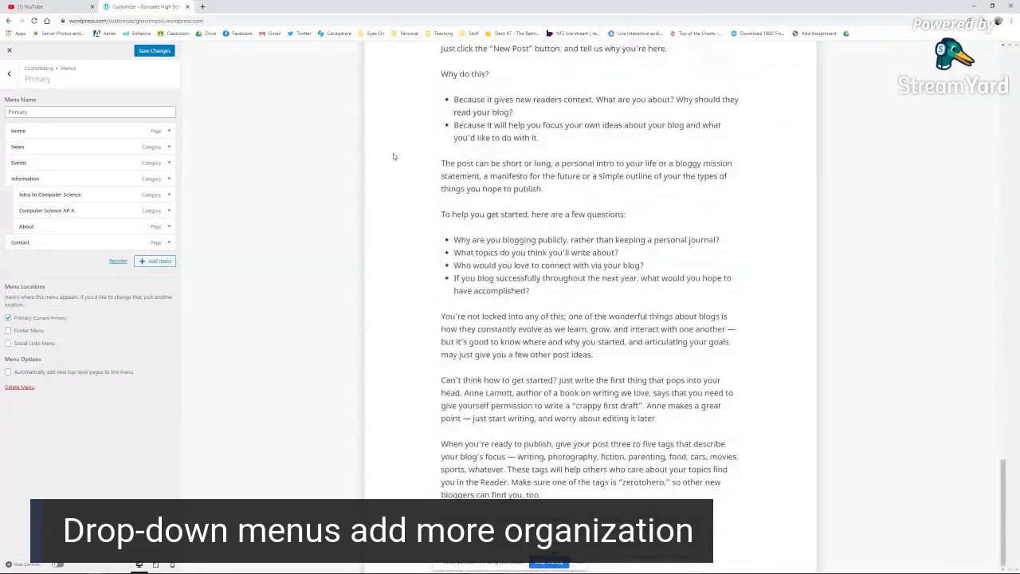
scroll(391, 156, down, 8)
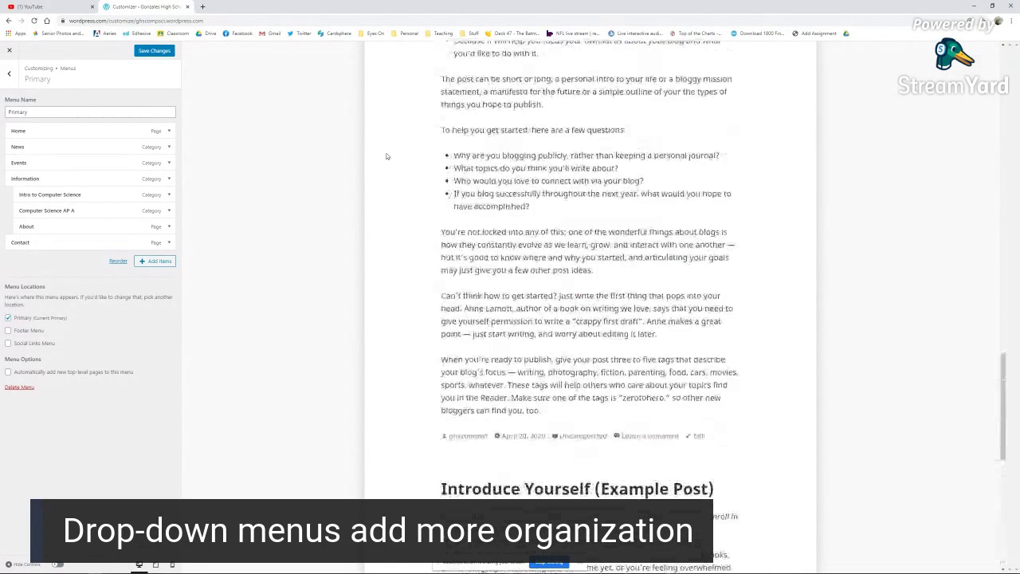
scroll(609, 67, up, 20)
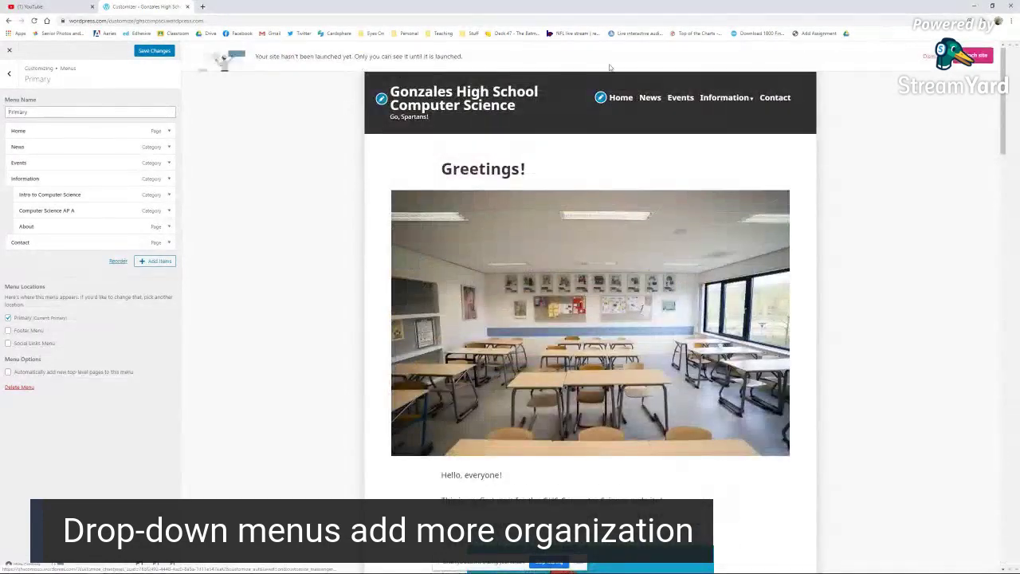
Preview the News and Events category archives through the site's navigation and look over their posts
click(647, 97)
scroll(415, 175, down, 1)
scroll(544, 299, up, 2)
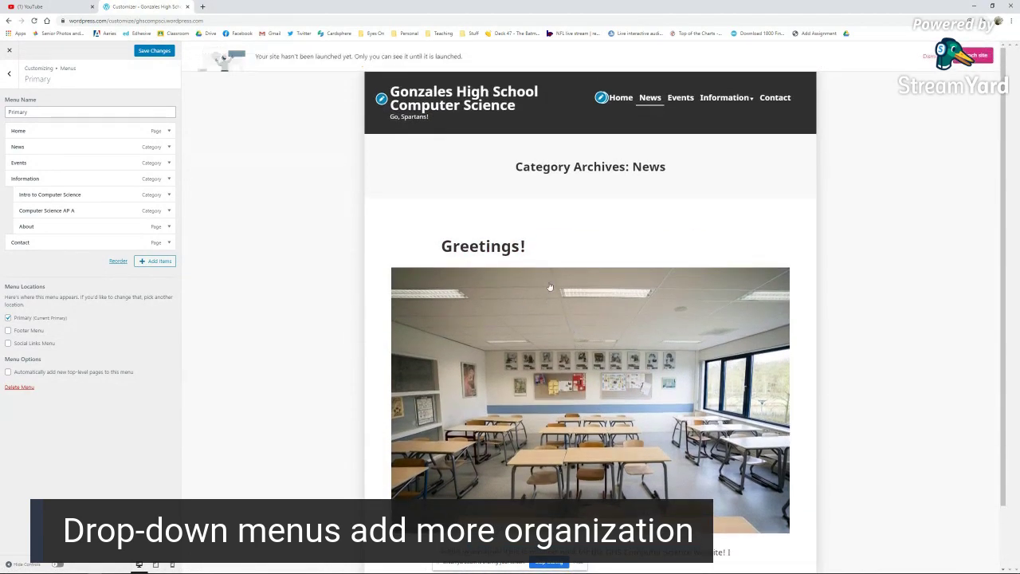
scroll(453, 206, down, 1)
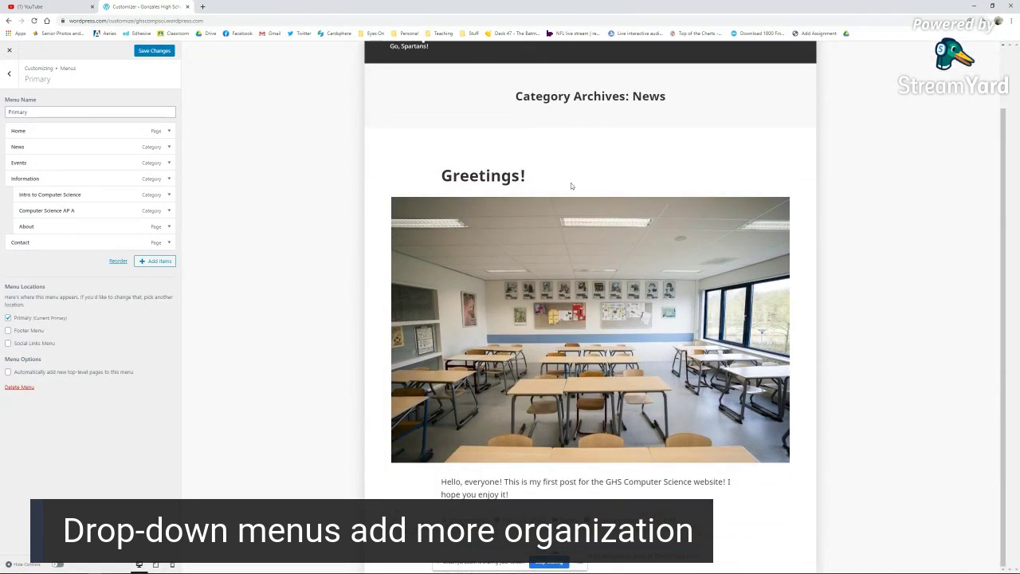
scroll(566, 192, up, 1)
click(682, 98)
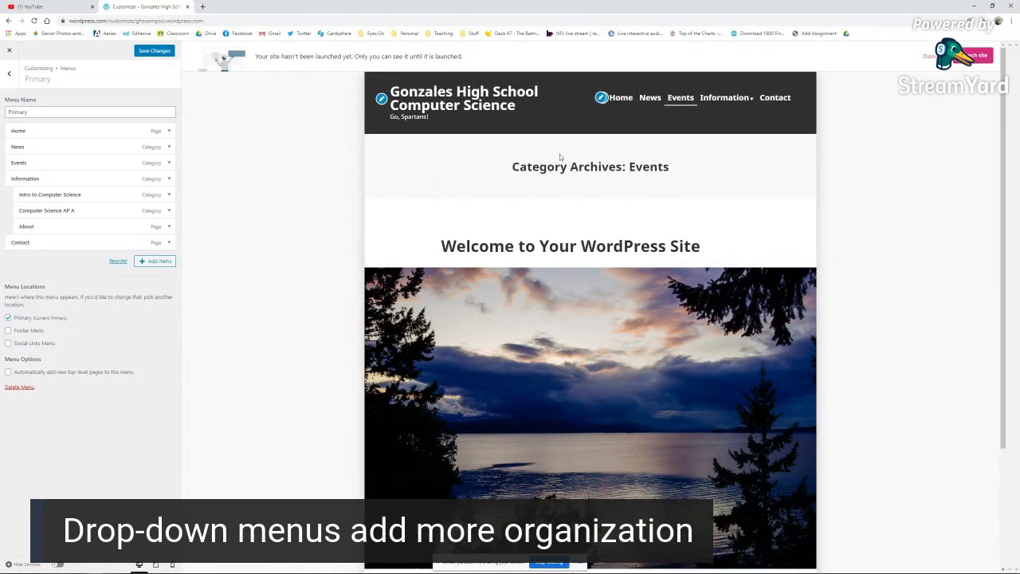
scroll(487, 183, down, 2)
scroll(597, 247, up, 2)
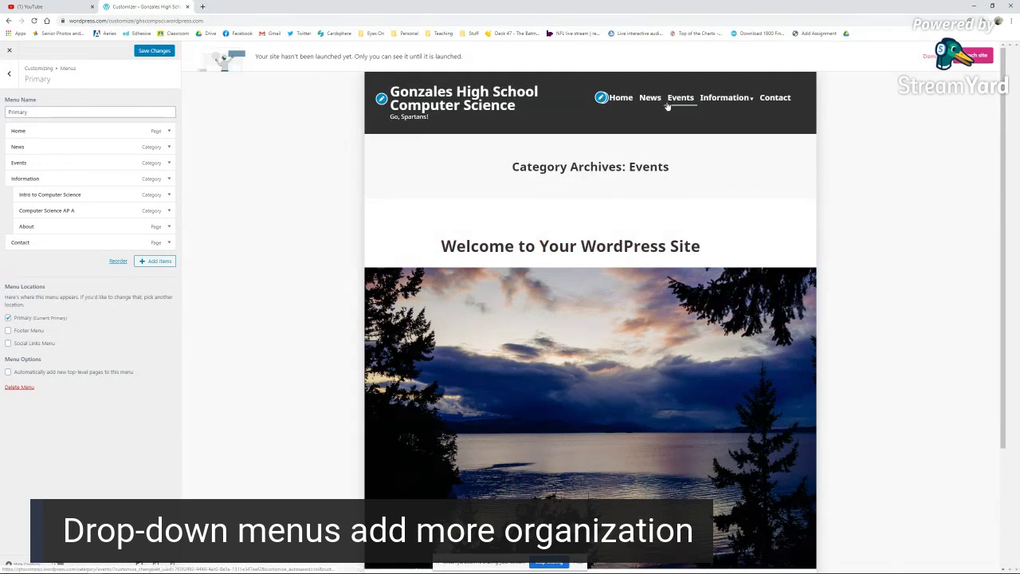
Preview the Information category archive and its drop-down sub-items Intro to Computer Science and Computer Science AP A
mouse_move(717, 106)
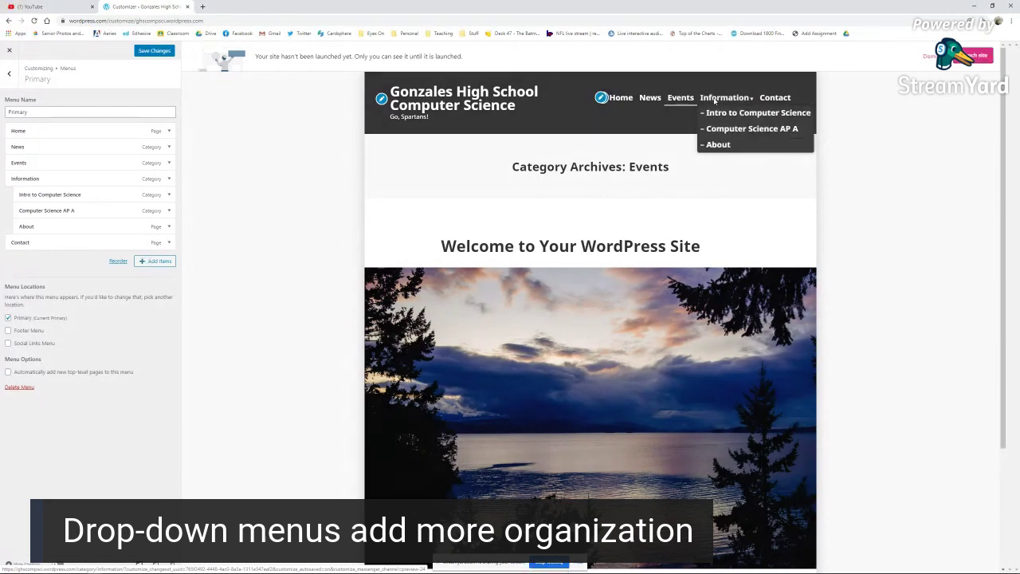
click(715, 99)
scroll(586, 161, down, 2)
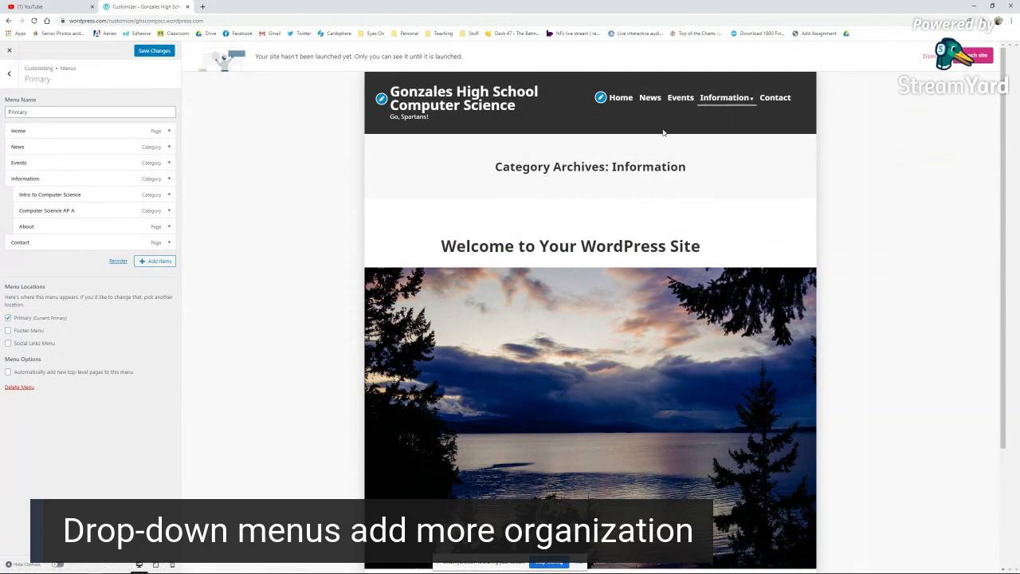
mouse_move(727, 99)
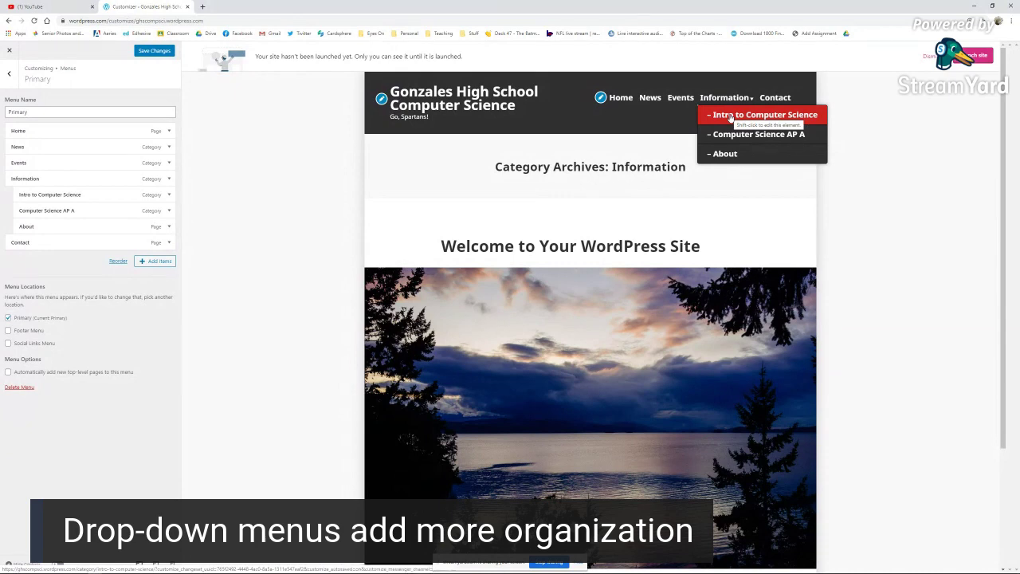
click(731, 116)
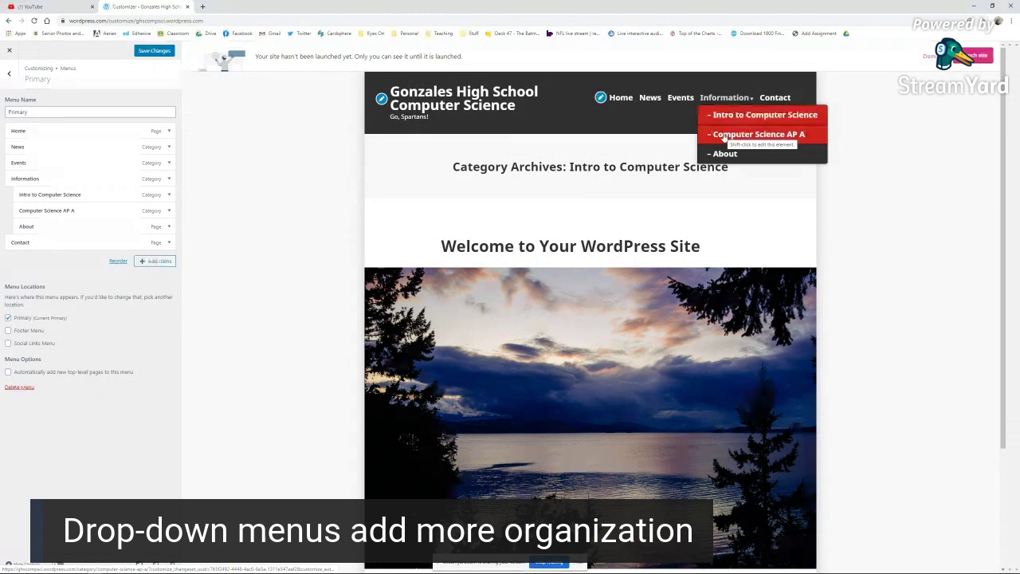
click(724, 135)
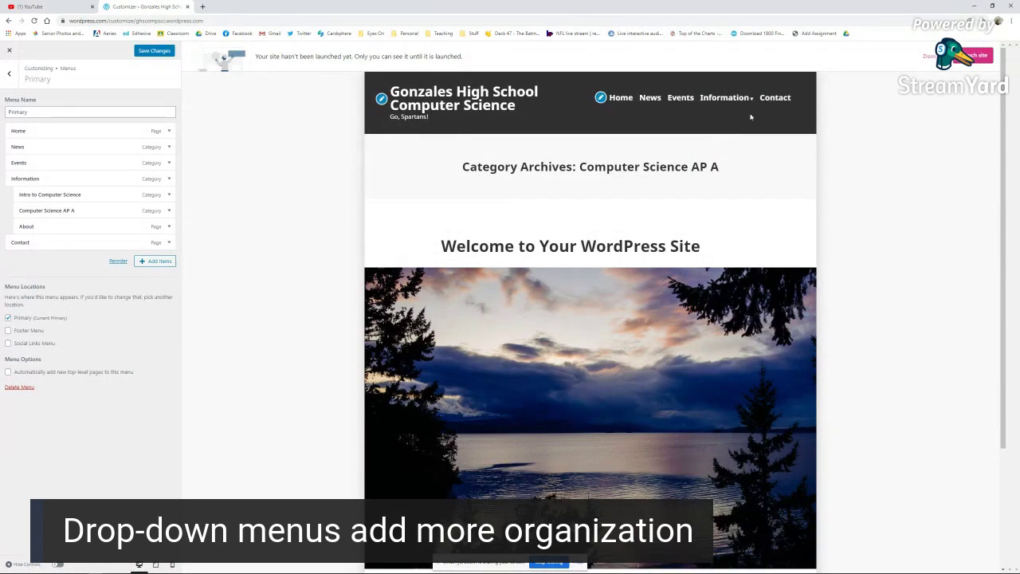
Return to the Information archive and open each of its drop-down sub-items in turn, ending with About
mouse_move(699, 106)
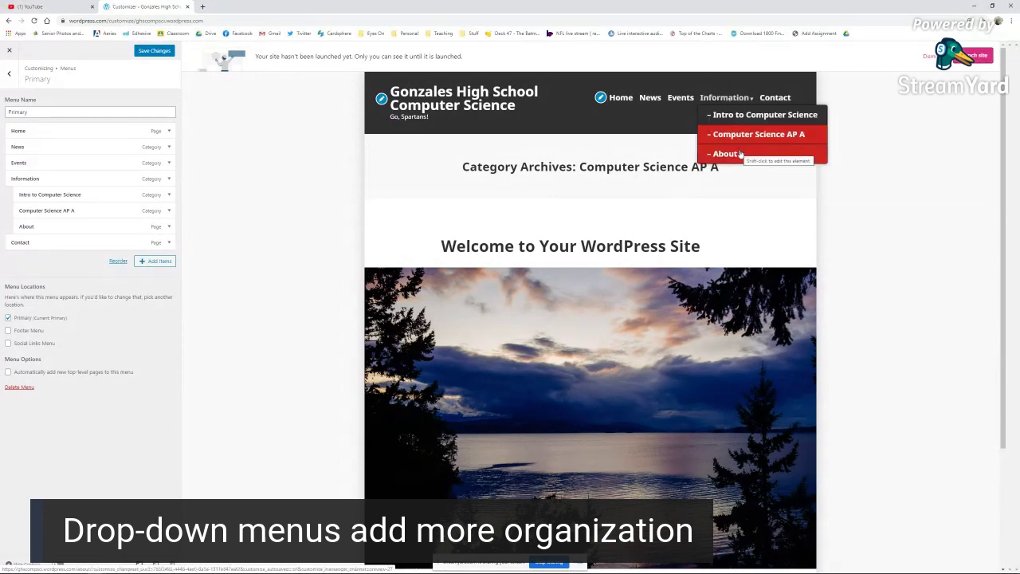
click(723, 97)
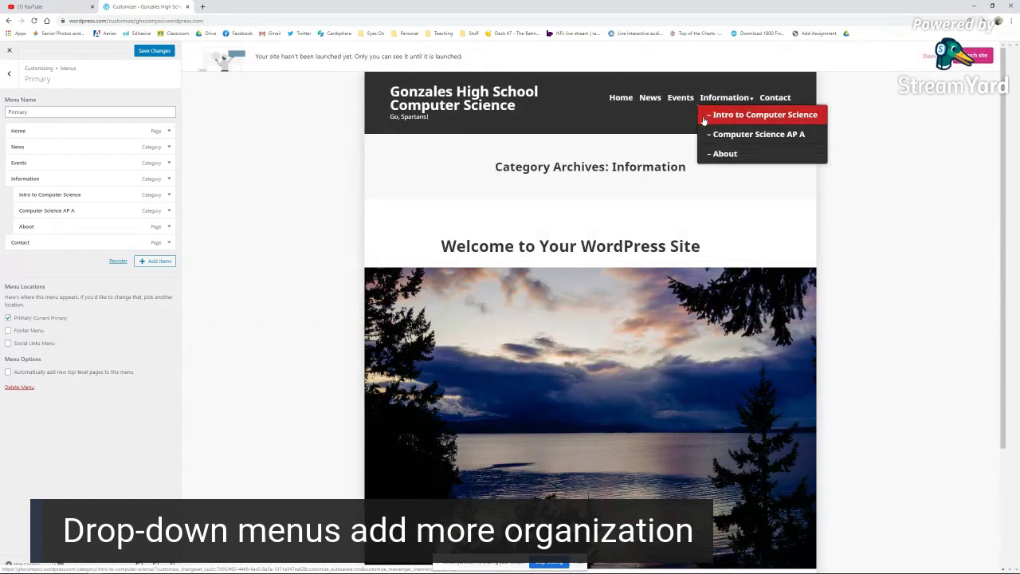
scroll(605, 191, down, 2)
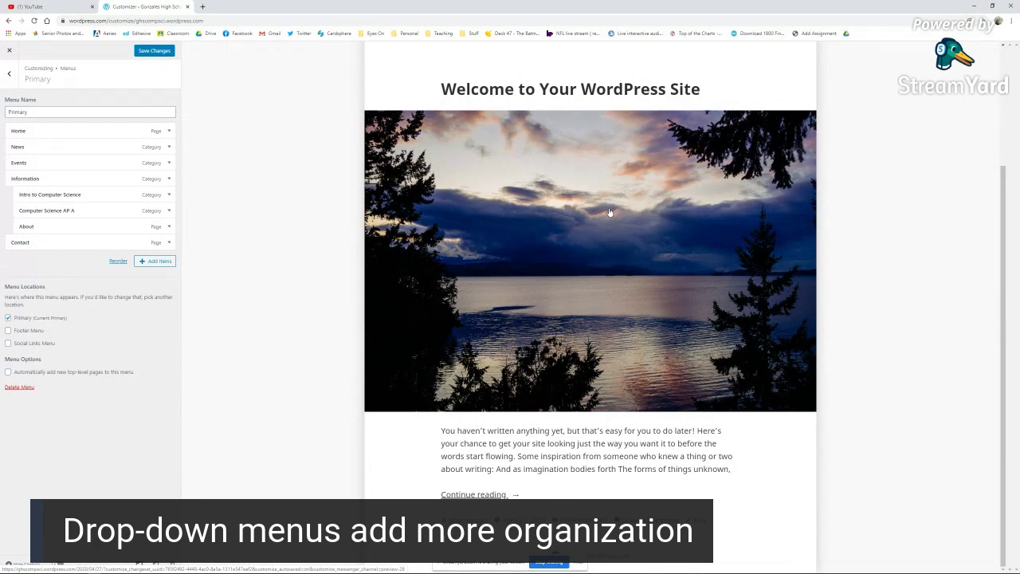
scroll(609, 212, up, 2)
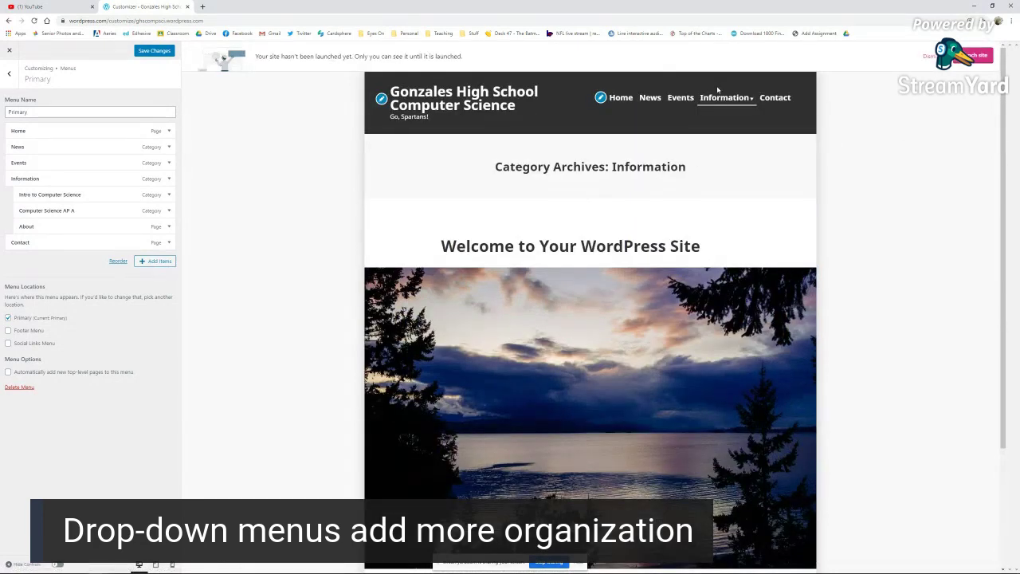
click(716, 115)
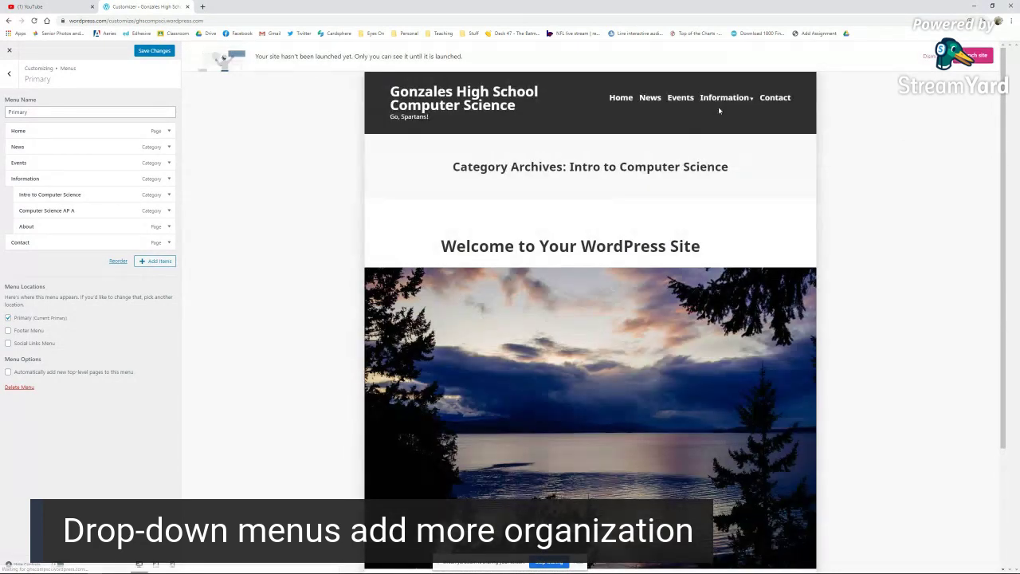
click(731, 132)
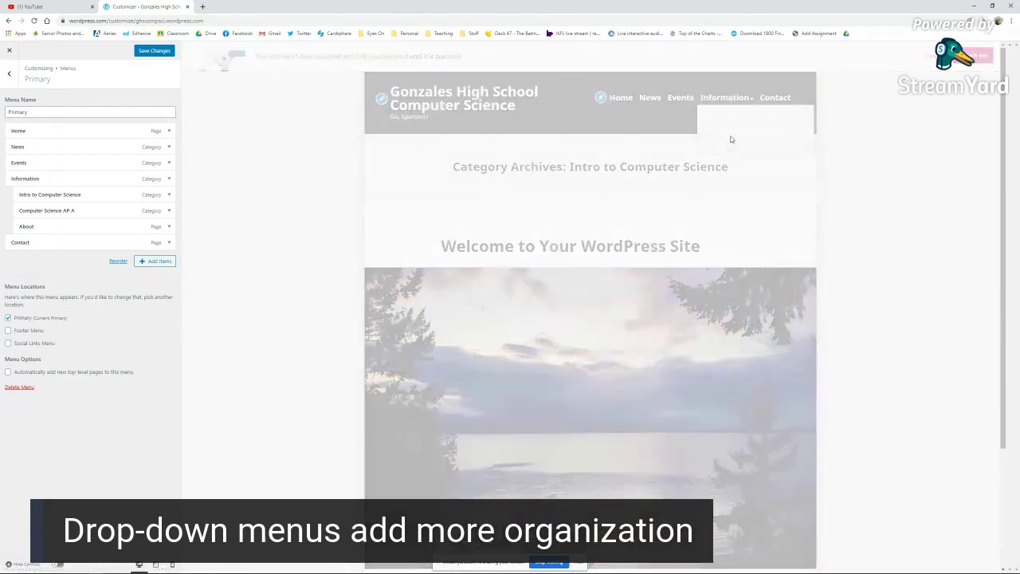
click(728, 153)
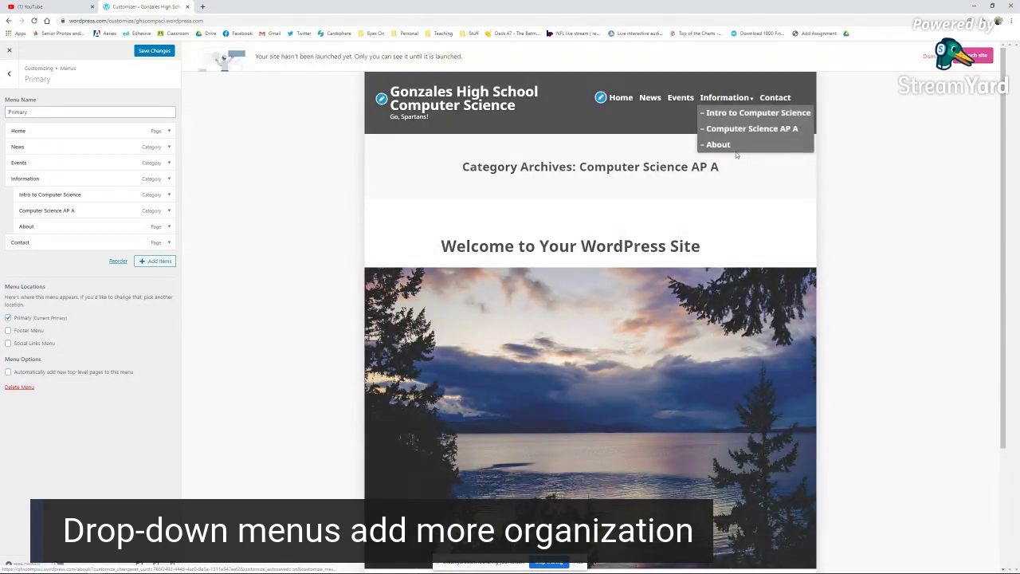
Bring the preview back to the Information archive and save the Primary menu changes
click(713, 99)
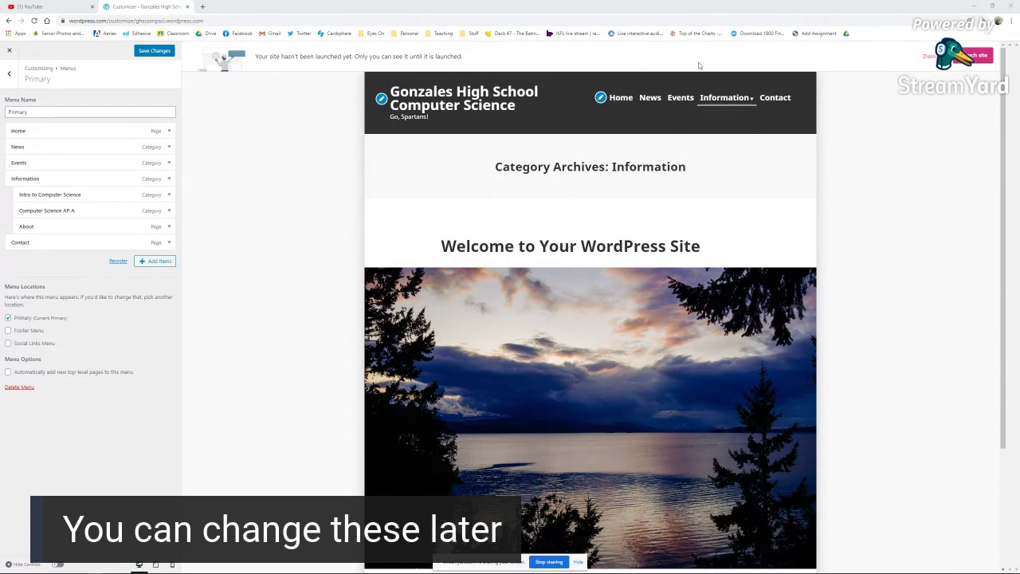
mouse_move(726, 99)
mouse_move(705, 104)
click(152, 51)
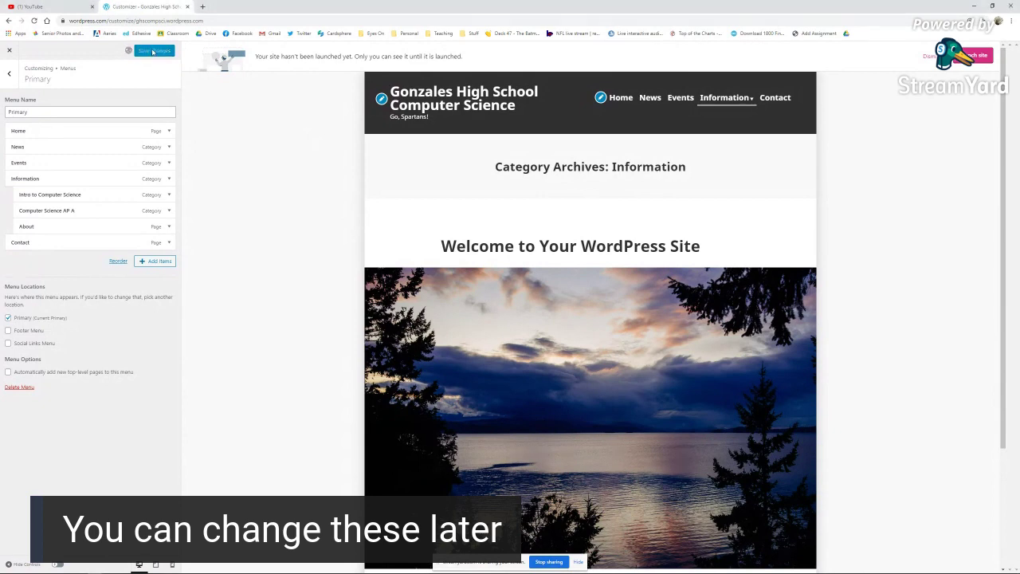